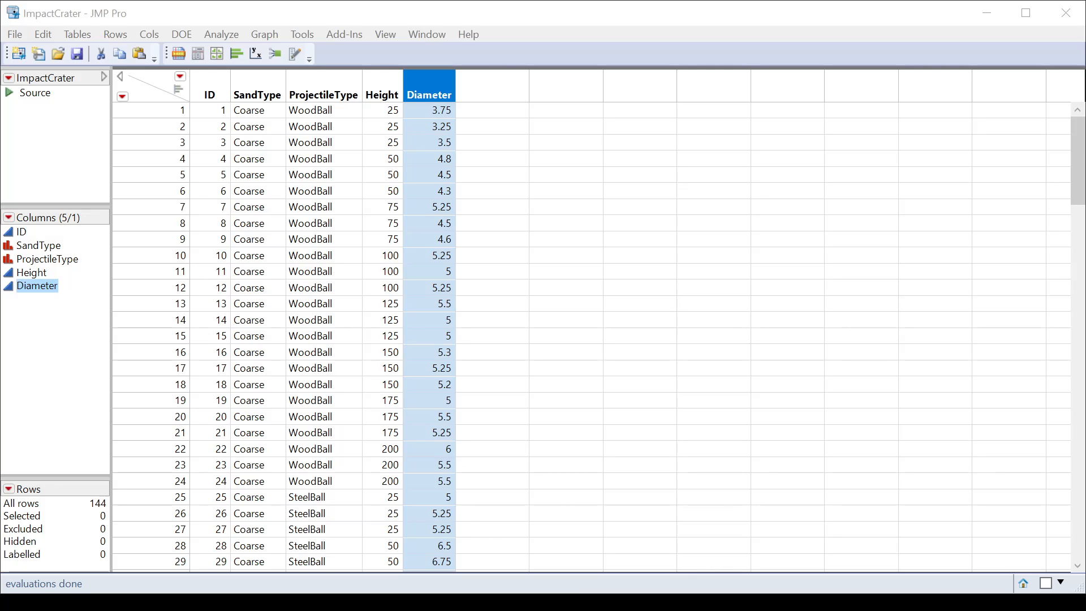
Create a Distribution report for the Diameter column and widen the report window
click(219, 35)
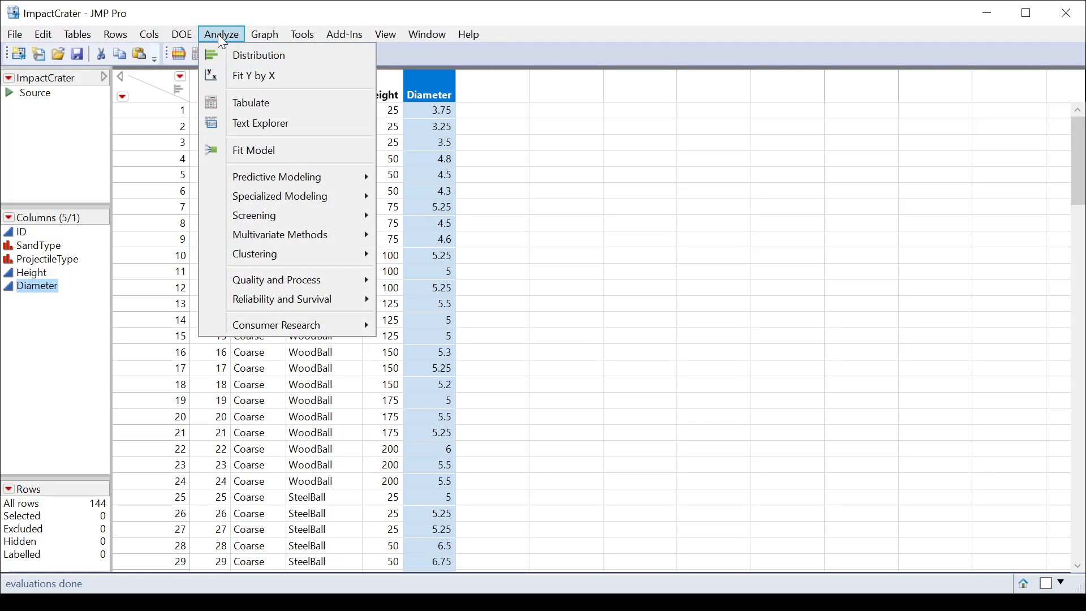
click(258, 56)
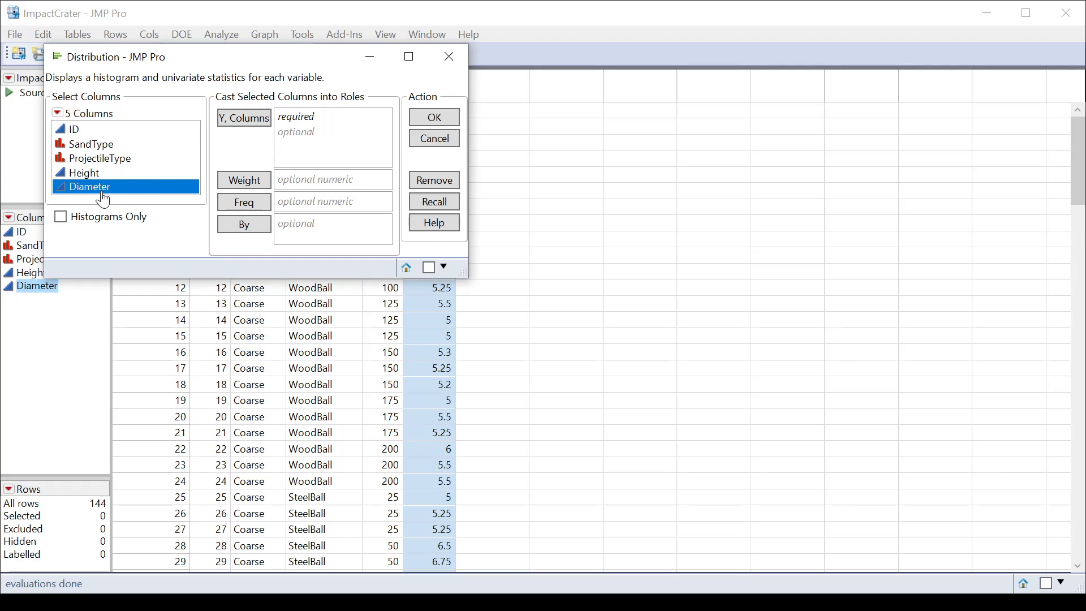
click(244, 118)
click(441, 119)
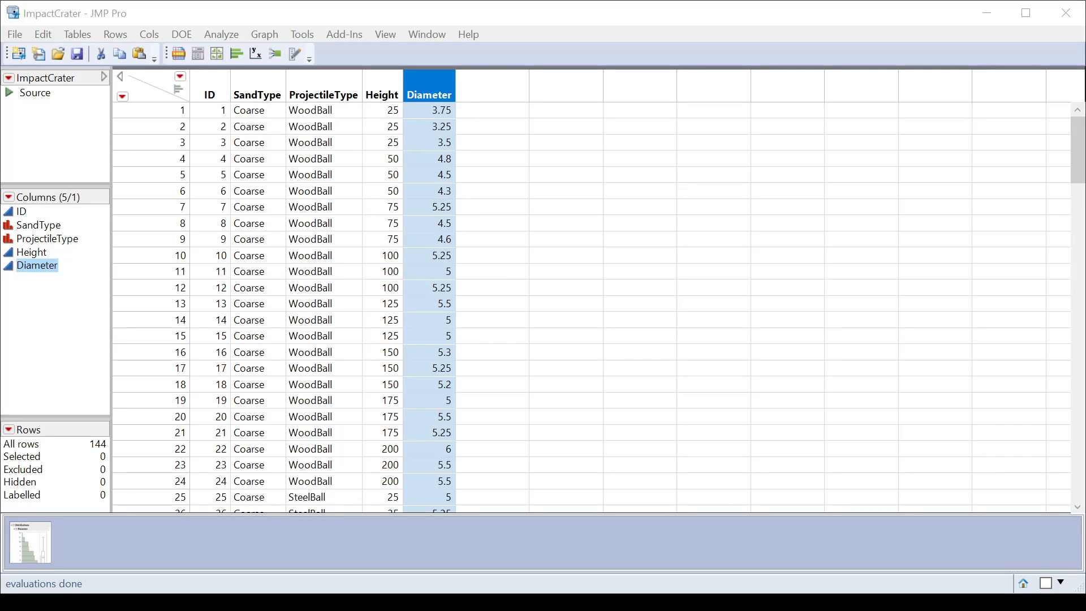
drag(355, 0, 397, 37)
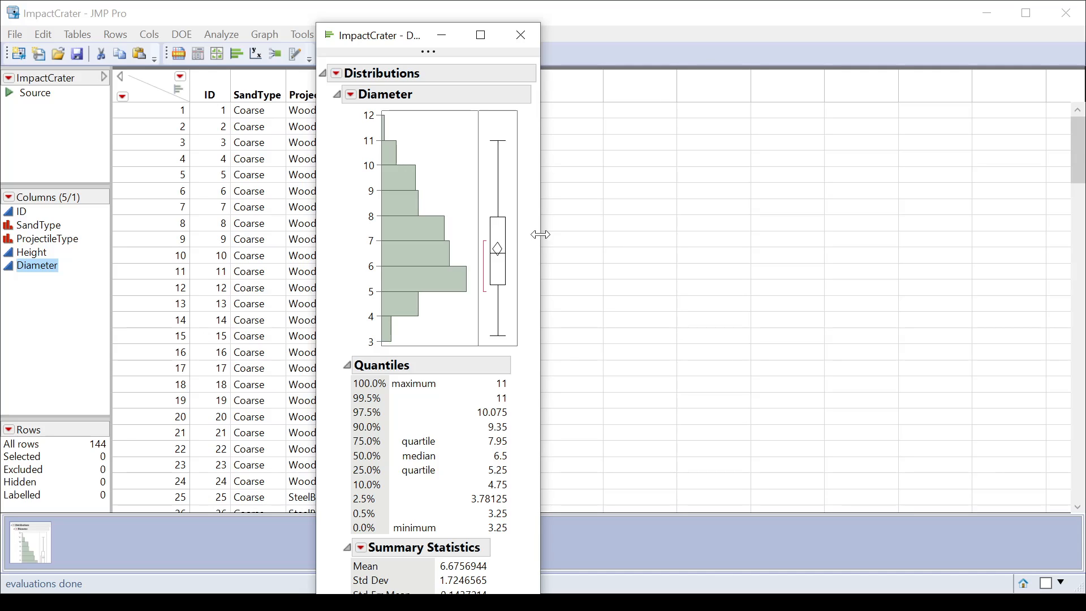
drag(539, 234, 583, 234)
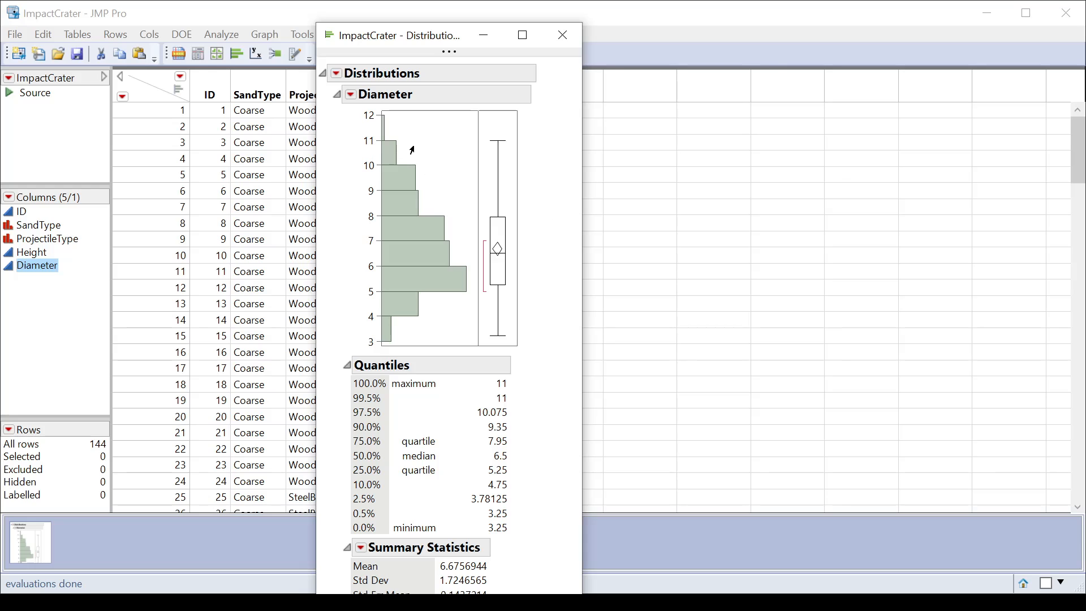
Switch the Diameter distribution to a horizontal layout and shorten the report window to suit it
click(351, 95)
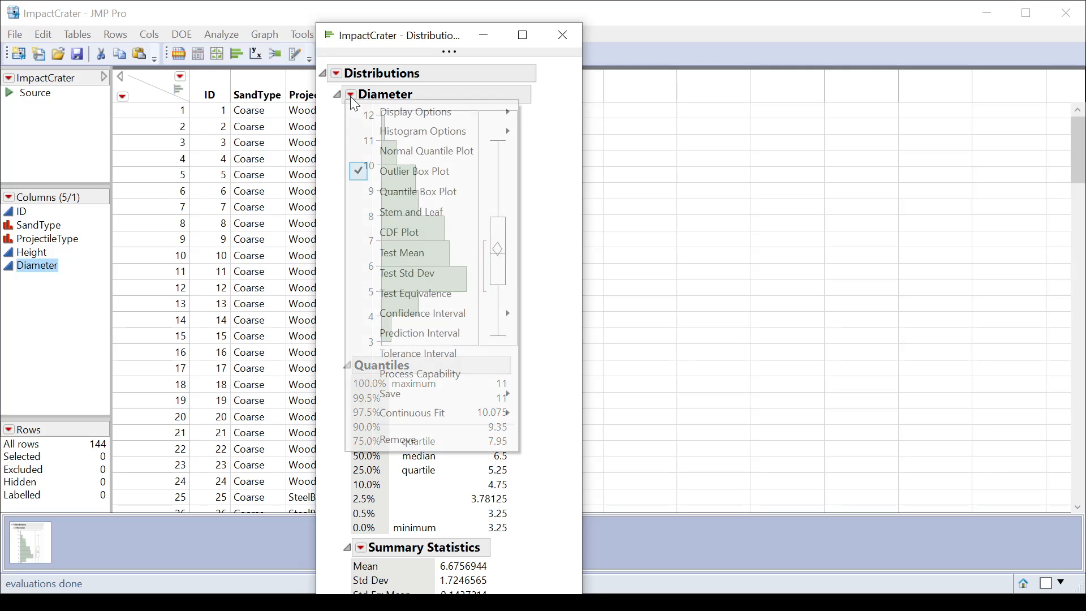
mouse_move(476, 115)
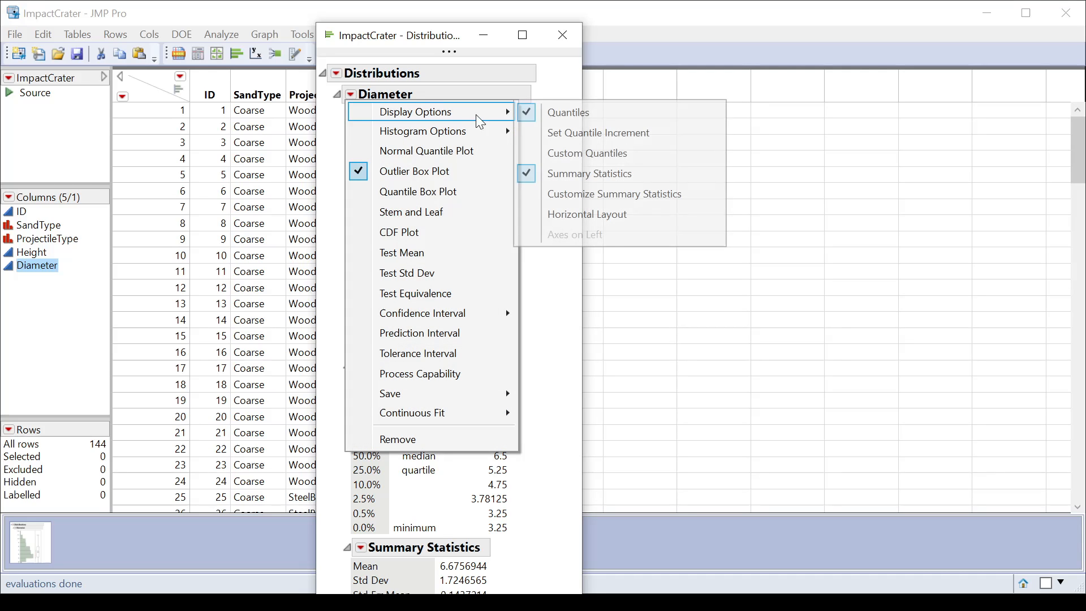
click(600, 213)
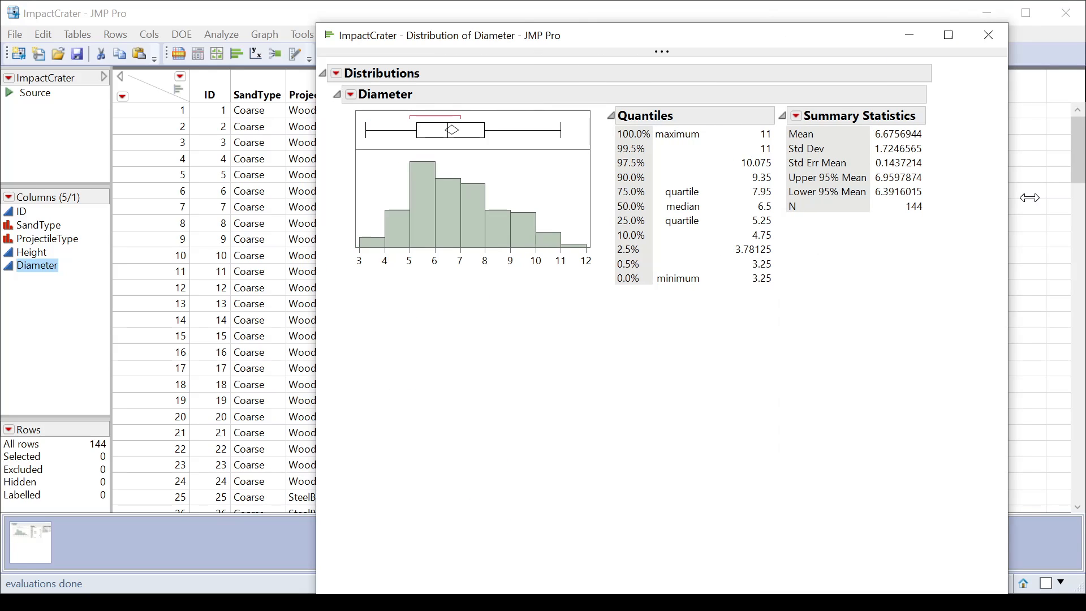
drag(695, 40, 558, 56)
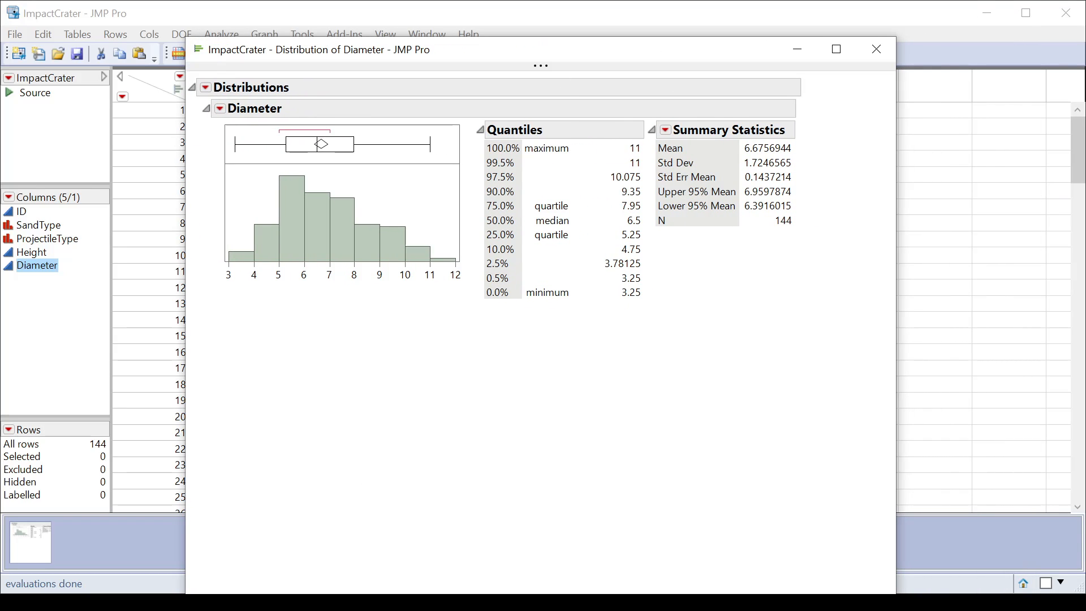
drag(598, 592, 600, 473)
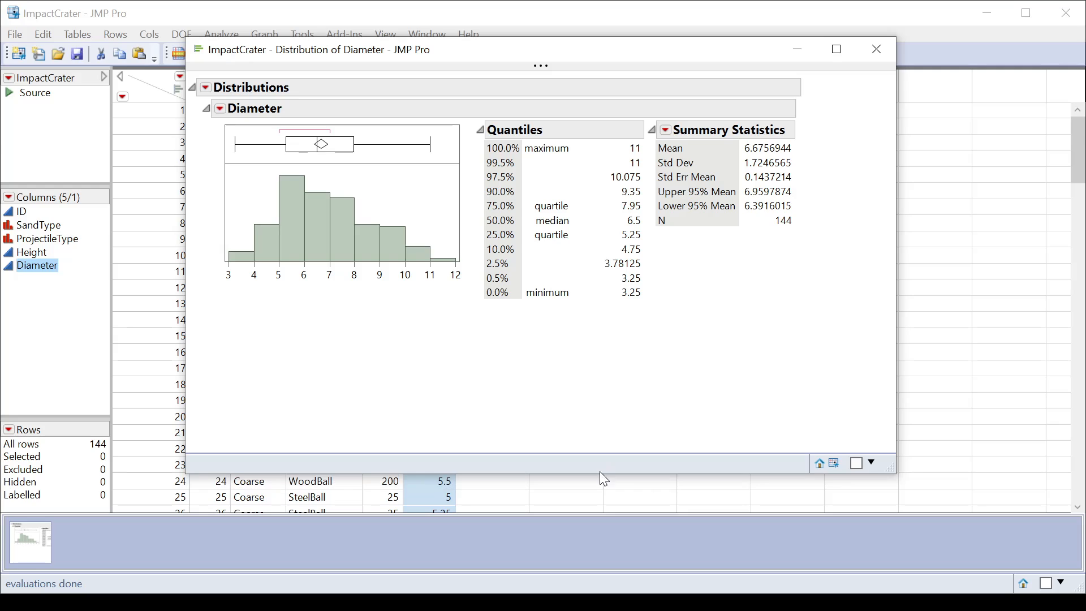
Remove the outlier box plot from the Diameter distribution and enlarge the histogram
click(220, 108)
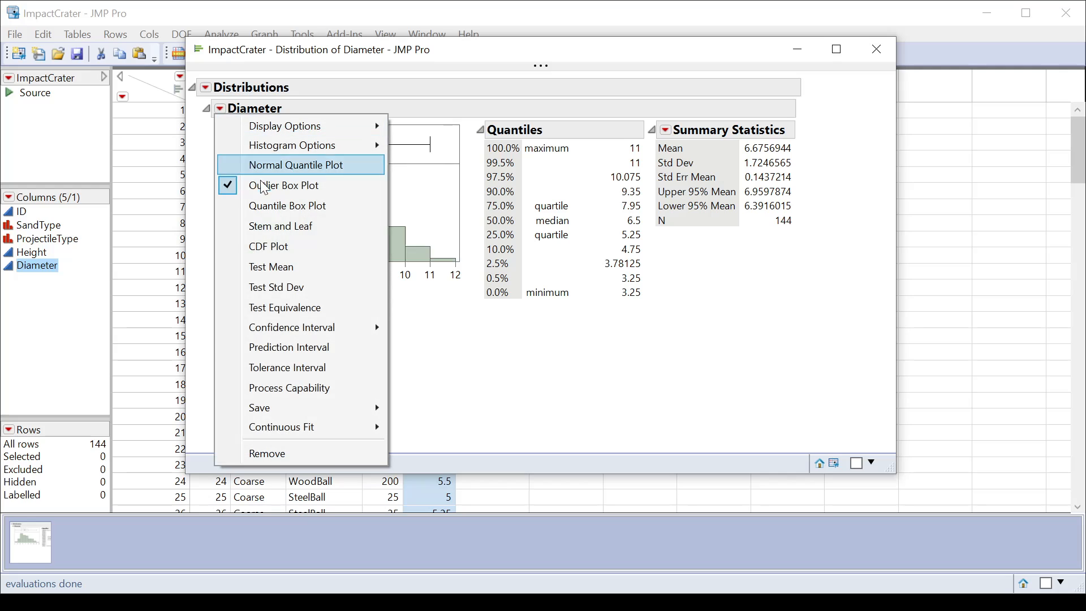
click(304, 184)
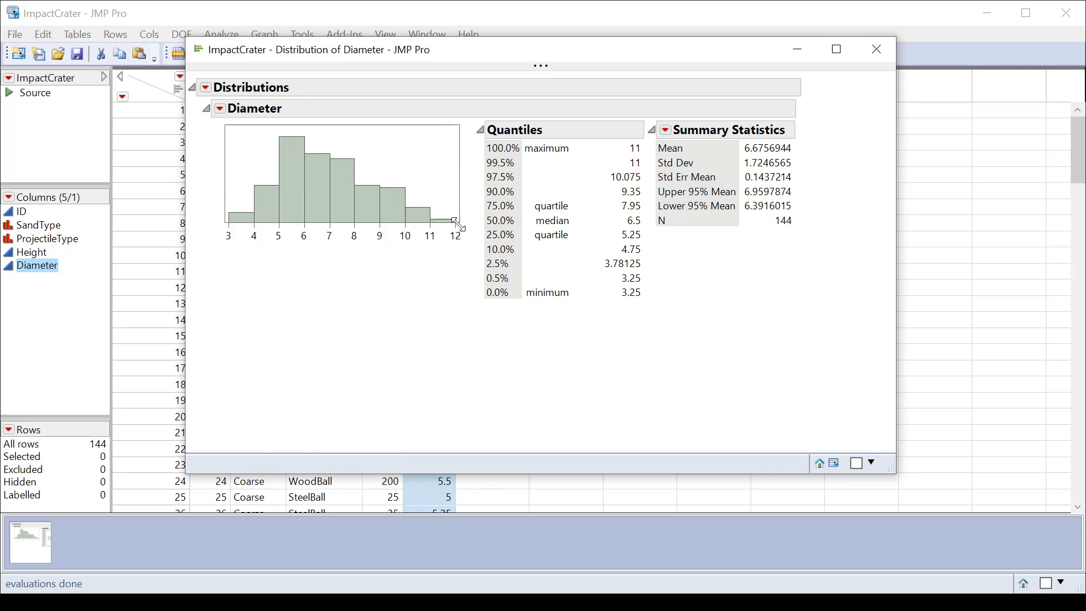
drag(461, 224, 477, 298)
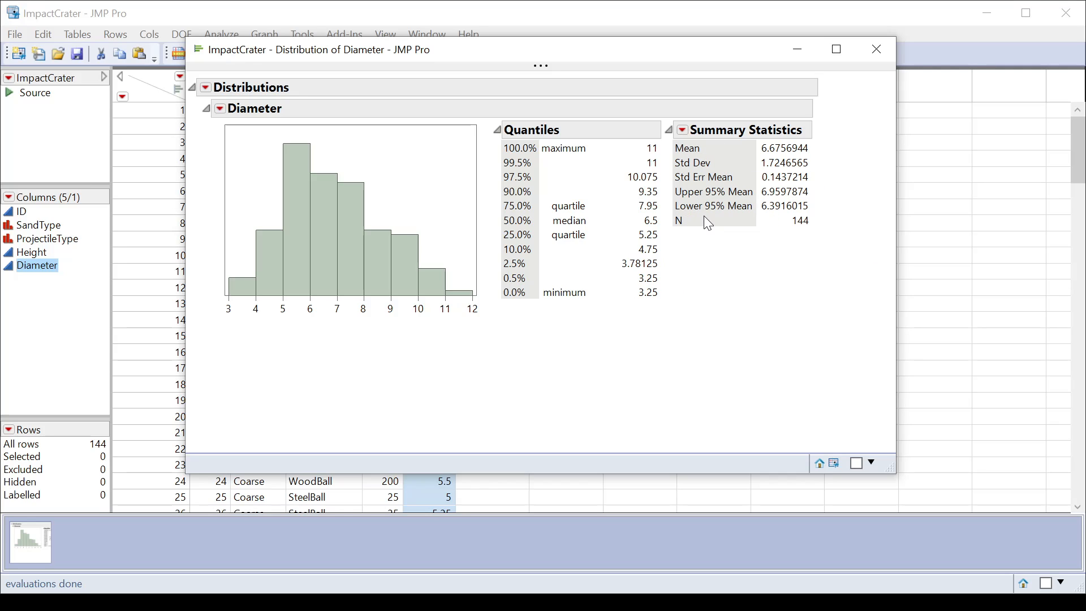
click(683, 130)
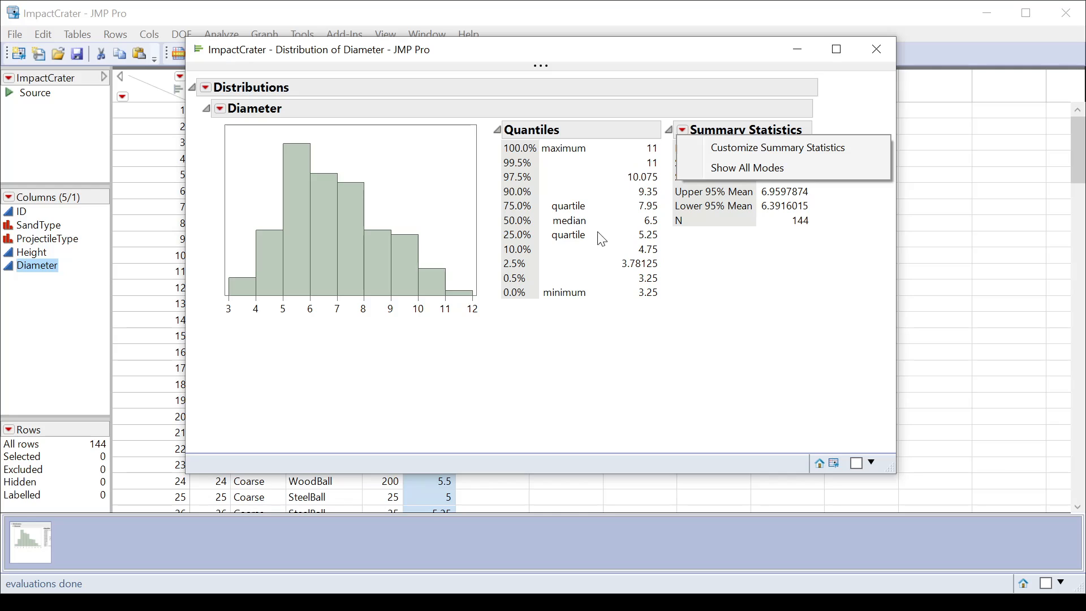
click(758, 359)
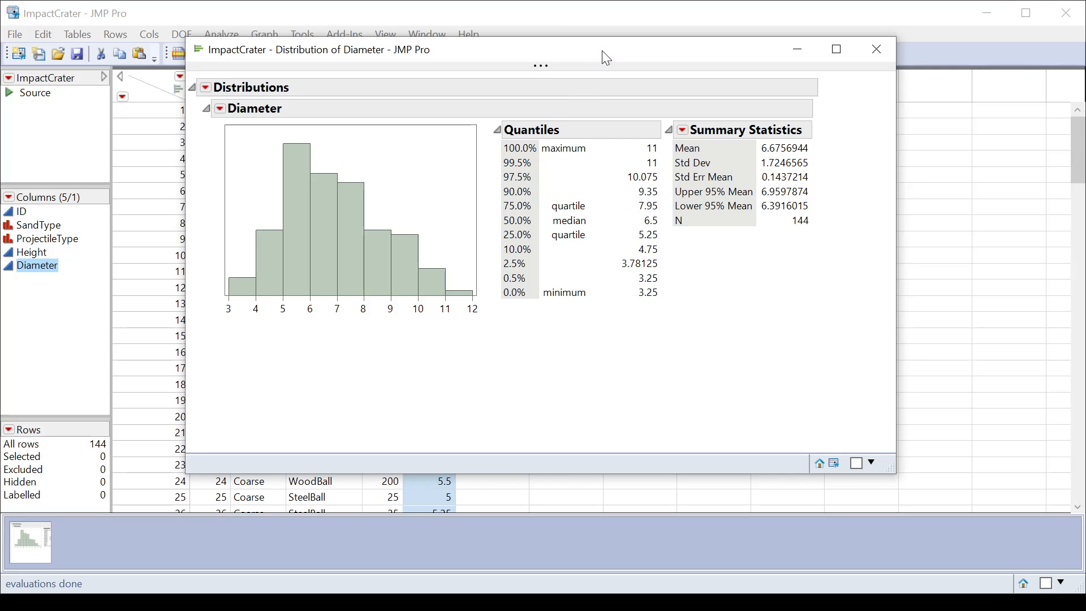
Fit a smooth curve to the Diameter distribution and make the histogram taller
drag(602, 49, 600, 13)
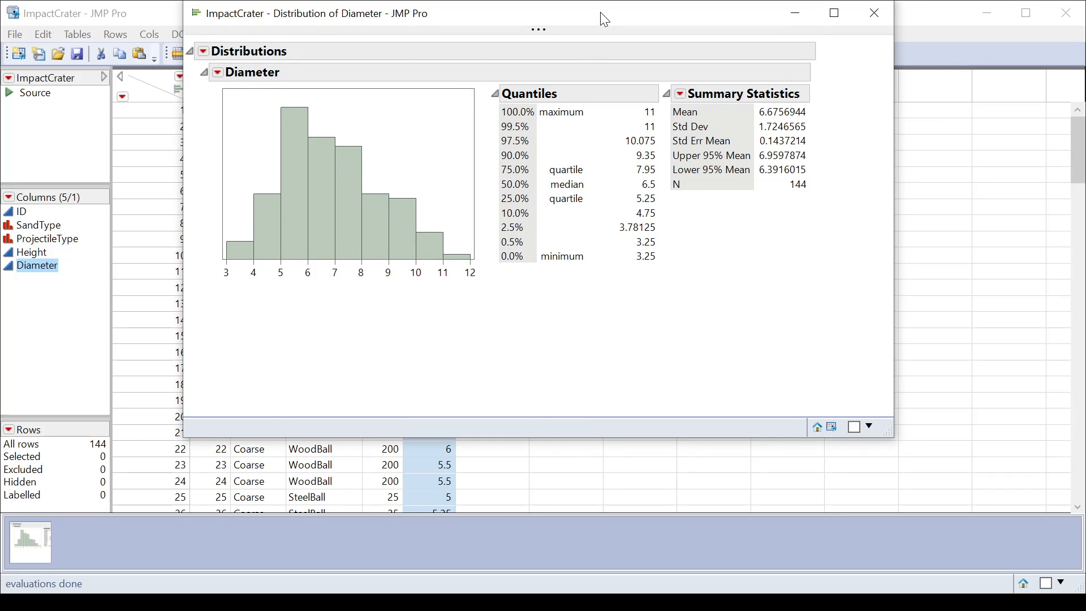
click(218, 73)
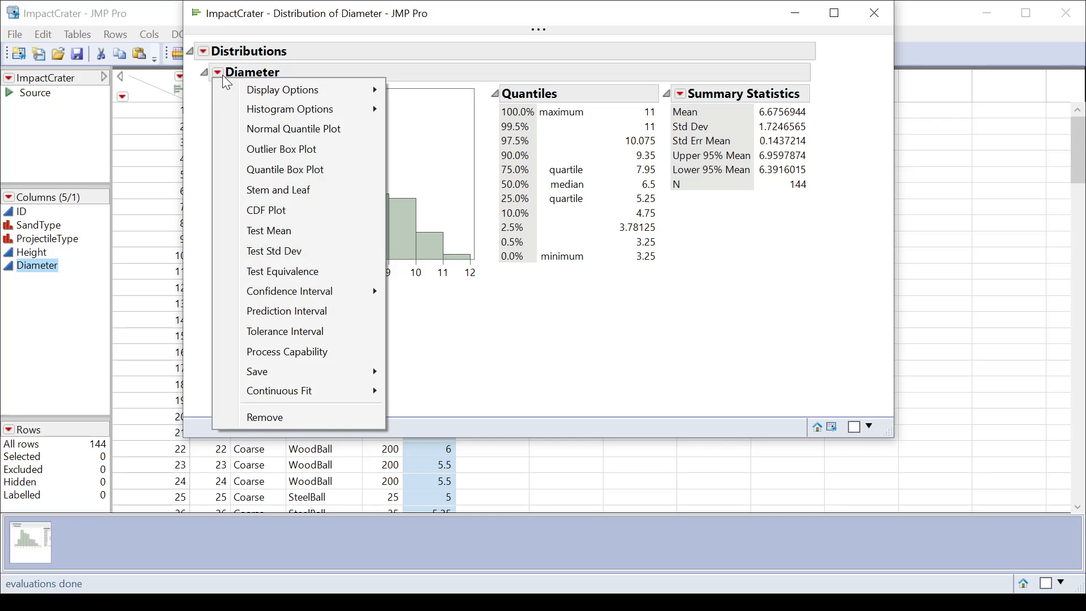
mouse_move(321, 389)
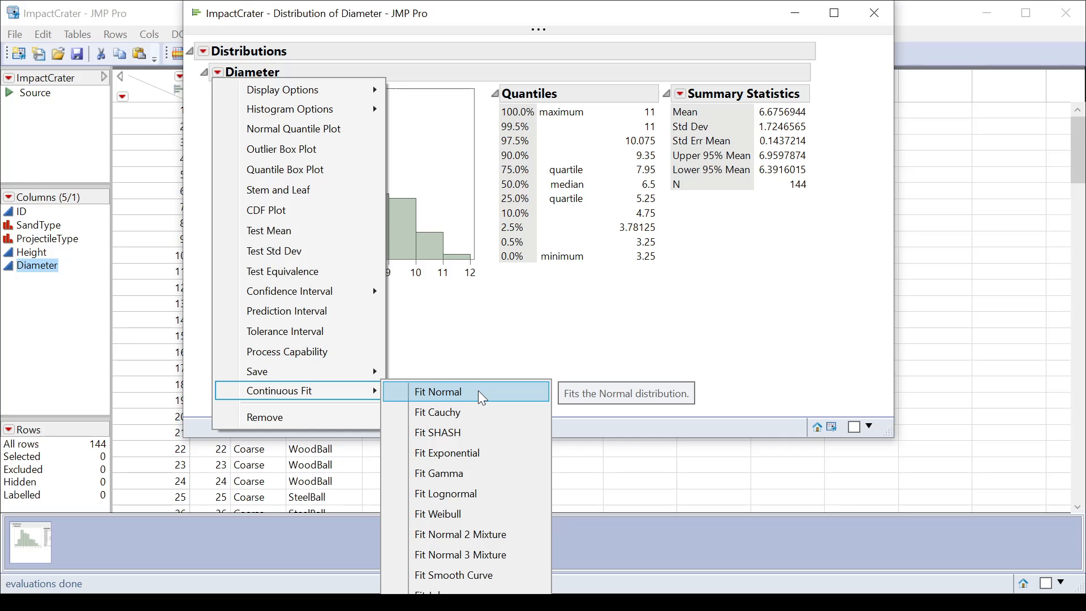
click(464, 575)
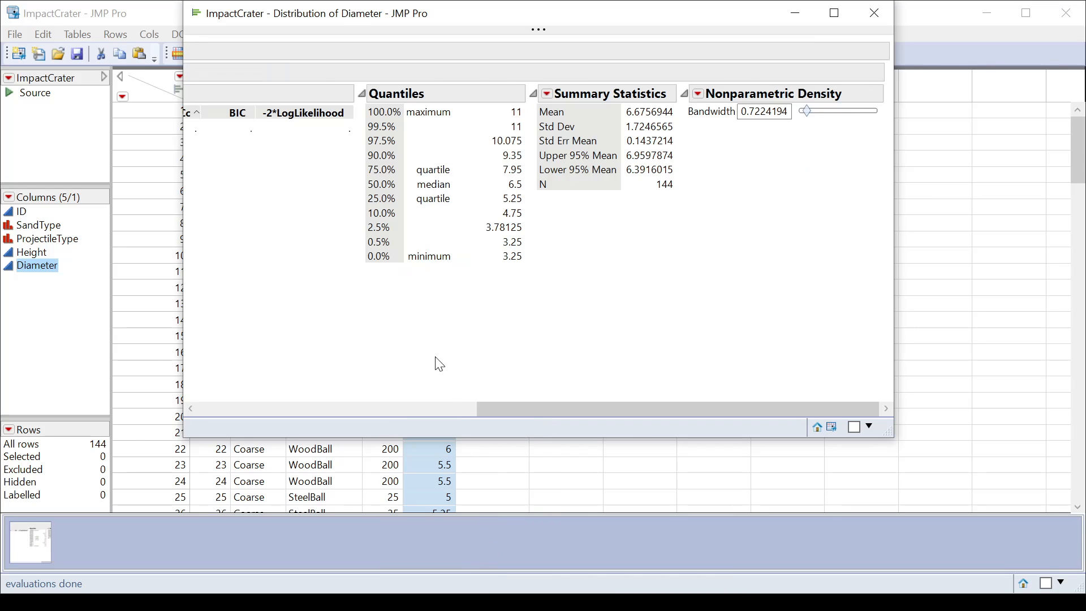
drag(450, 408, 191, 407)
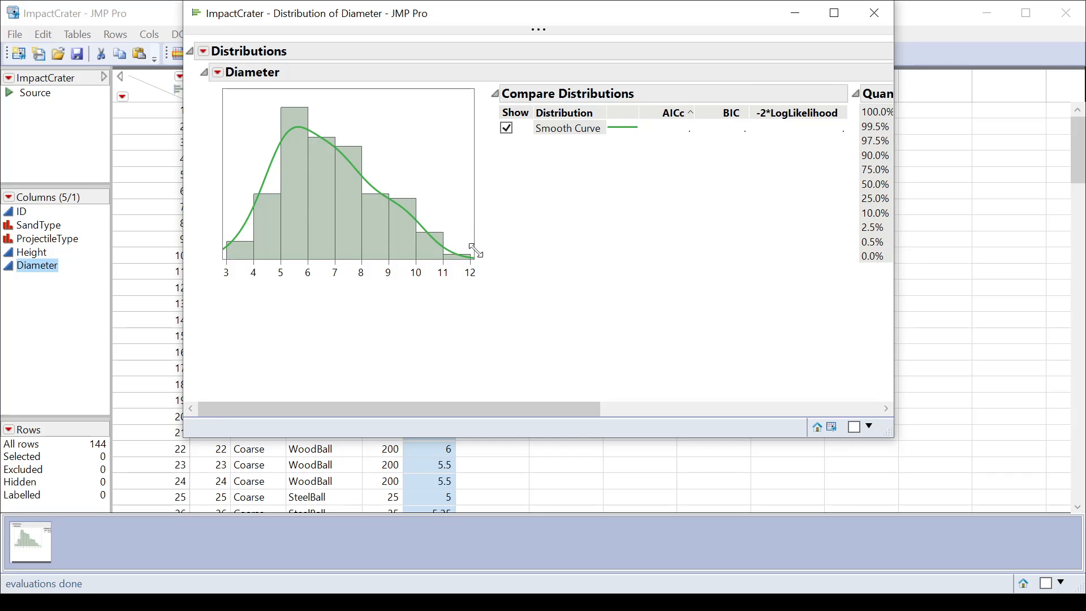
drag(475, 259, 474, 296)
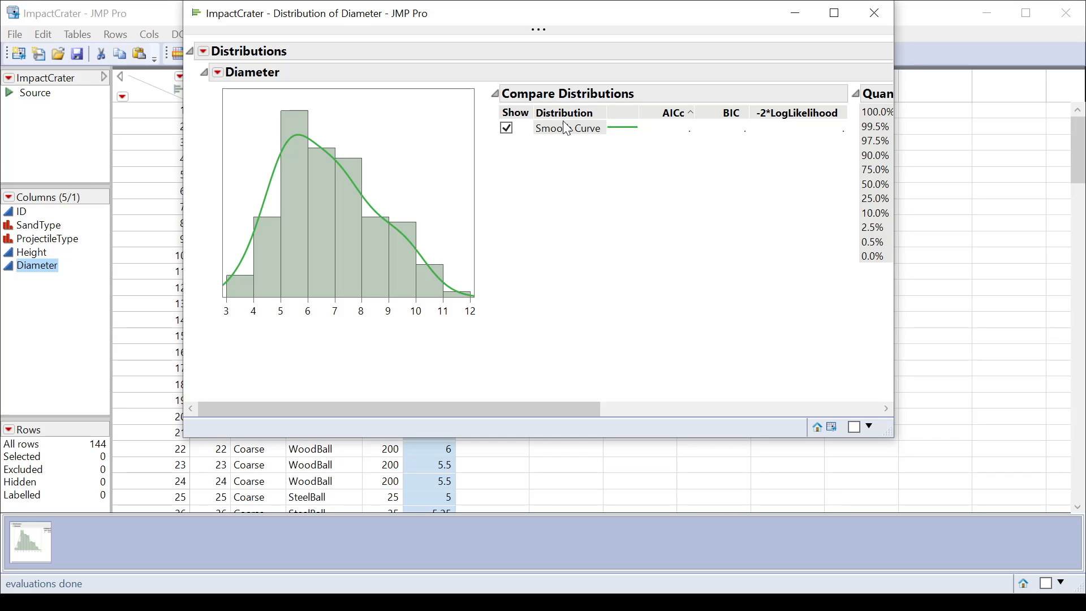
Collapse the Compare Distributions, Quantiles and Summary Statistics sections, and widen the window to fit the Nonparametric Density section
click(495, 95)
click(516, 94)
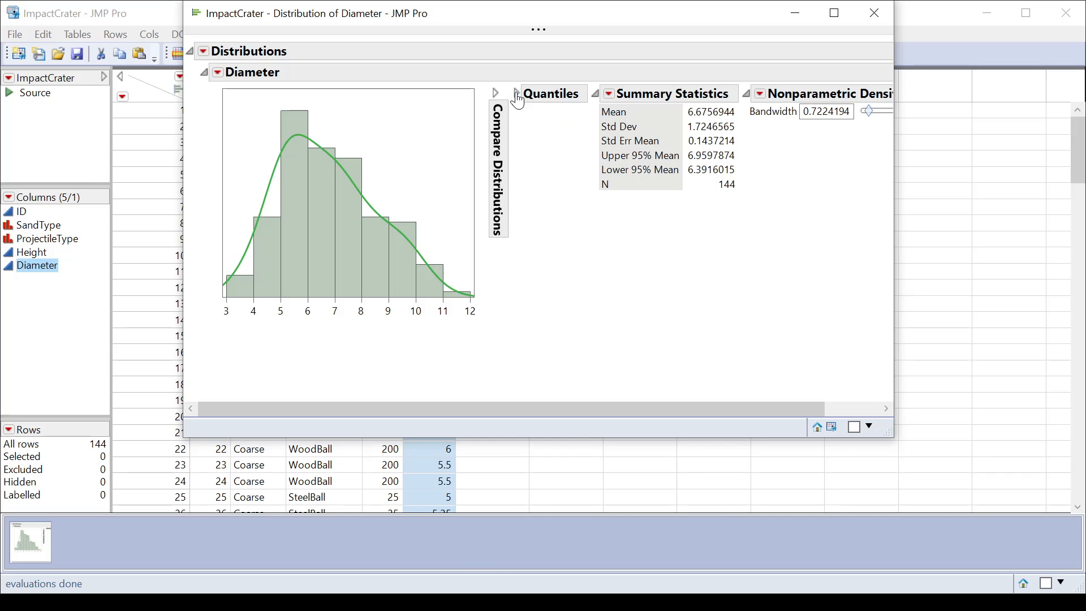
click(598, 96)
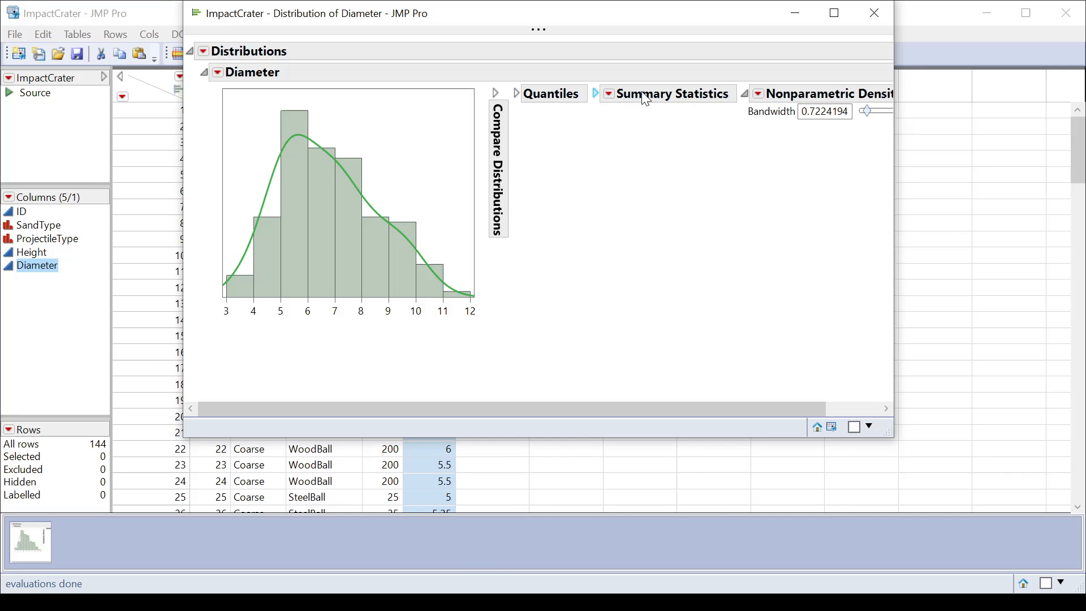
click(745, 98)
click(745, 95)
drag(894, 124, 1010, 124)
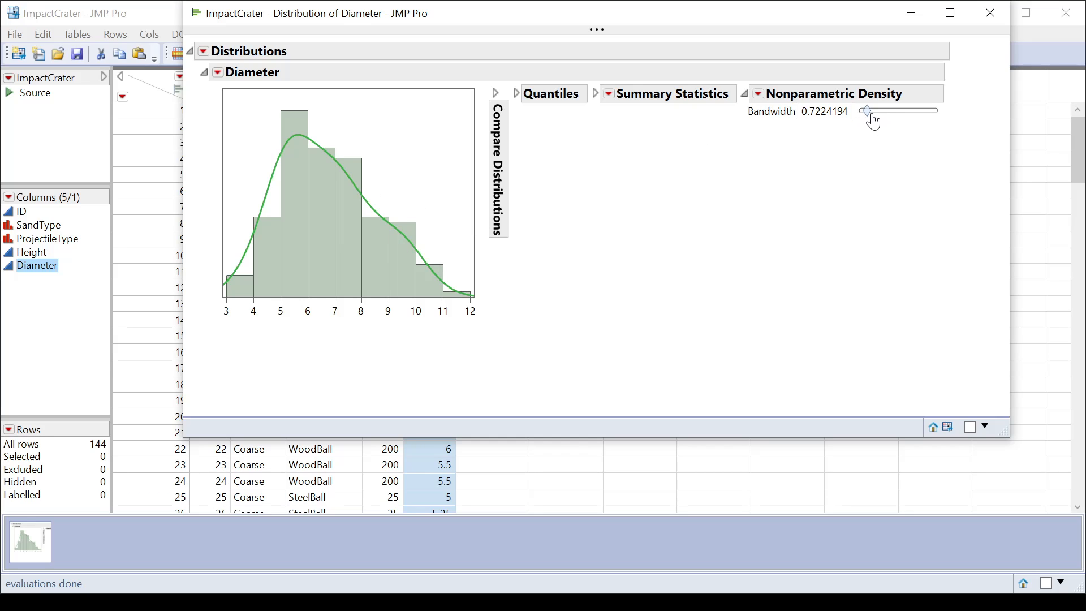
Try smooth curve bandwidths of about 3.86 and 0.11, and settle on about 0.583
mouse_move(869, 121)
drag(869, 121, 903, 115)
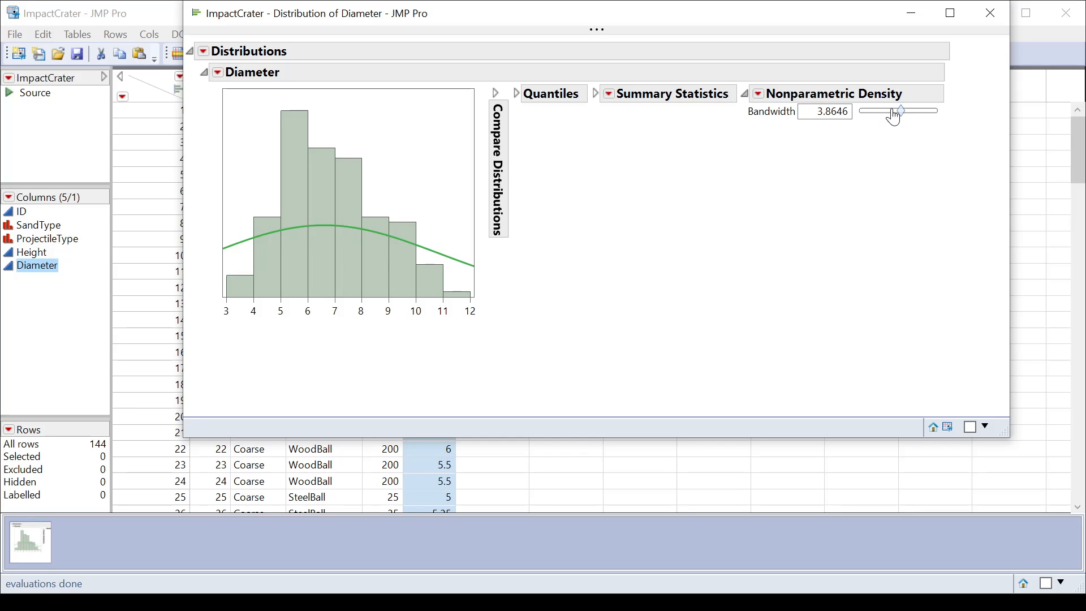
drag(898, 113, 860, 116)
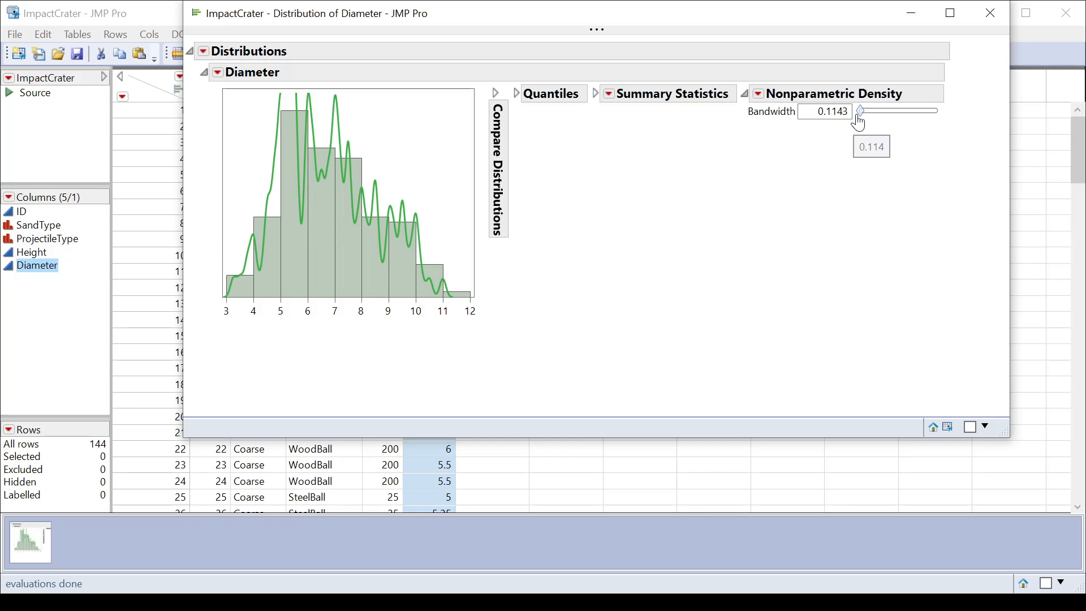
drag(859, 112, 866, 116)
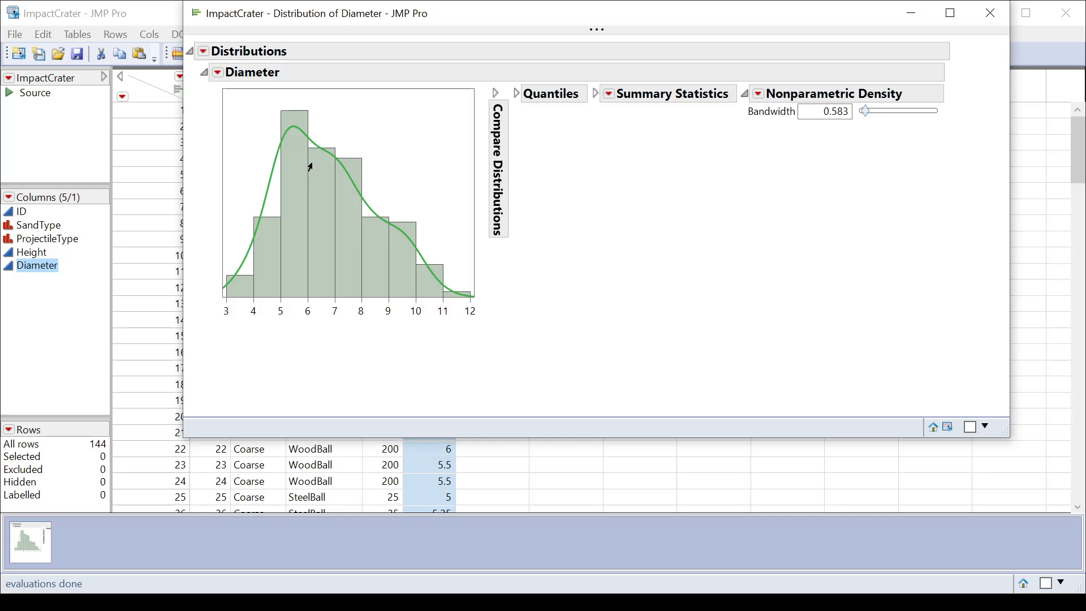
Close the Diameter distribution report
mouse_move(318, 181)
drag(472, 24, 491, 35)
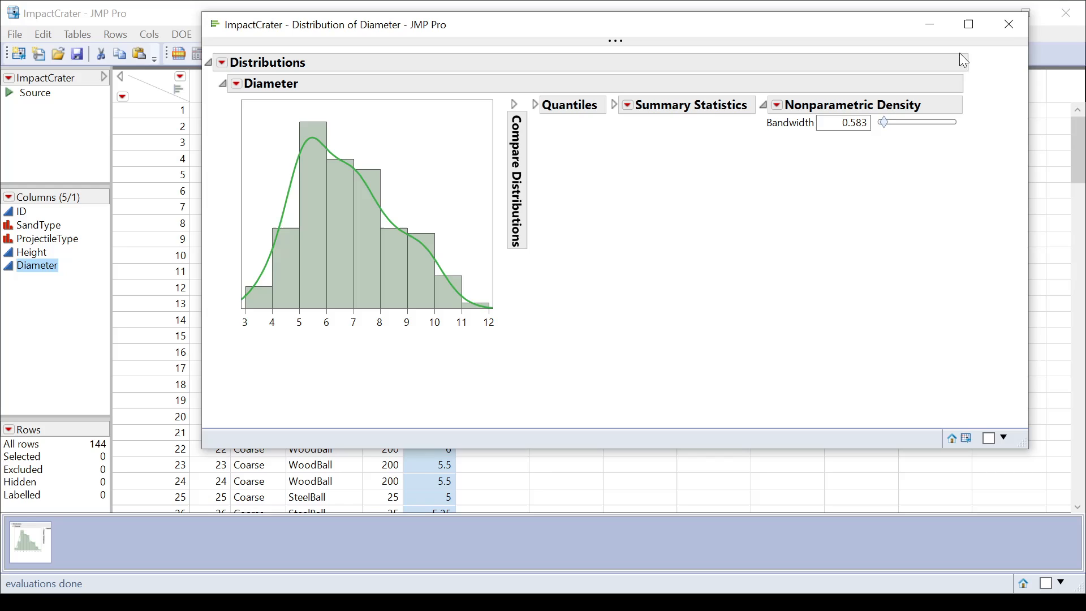
click(1021, 24)
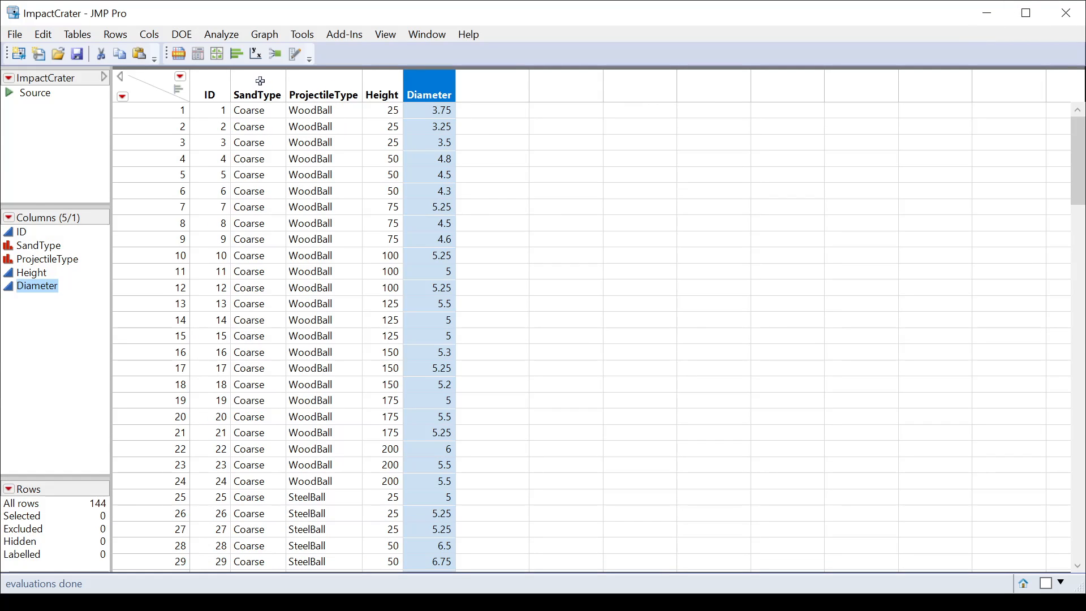
Create a Fit Y by X report with Diameter as the response and ProjectileType as the factor, and enlarge its window
click(229, 32)
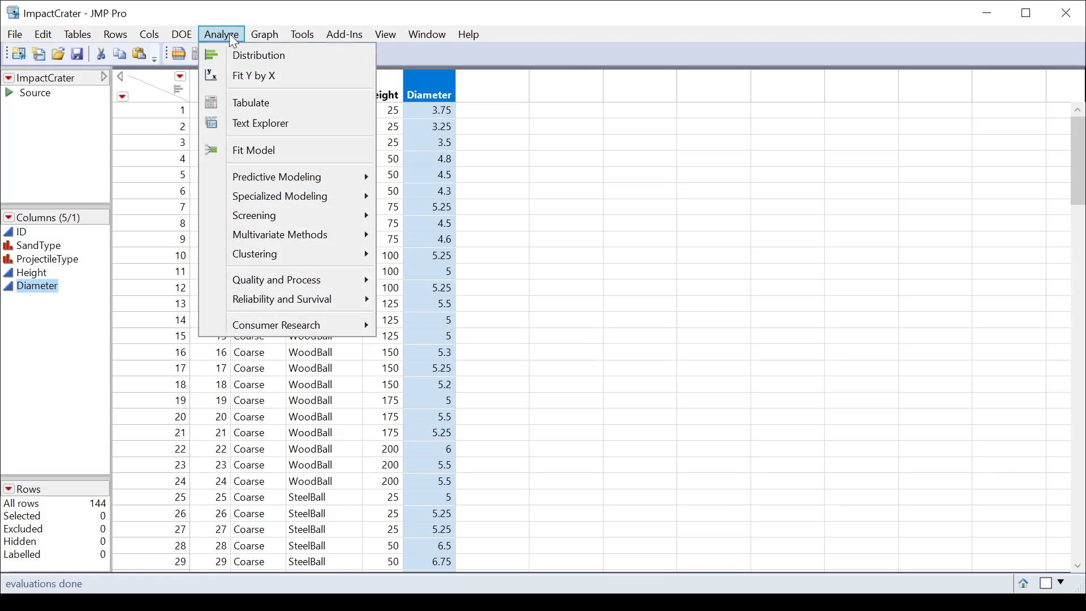
click(285, 74)
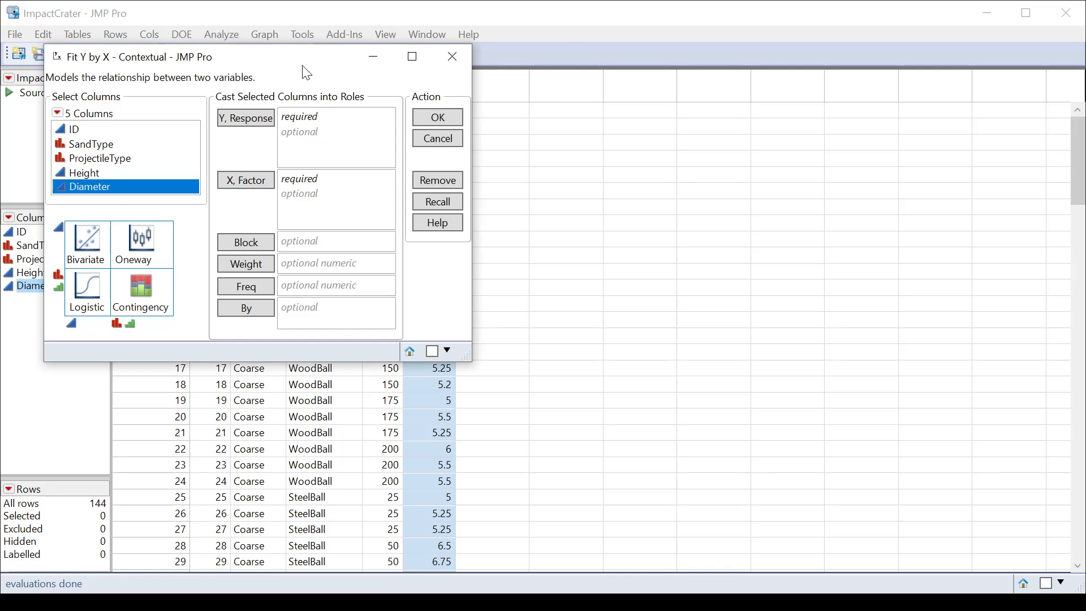
click(433, 155)
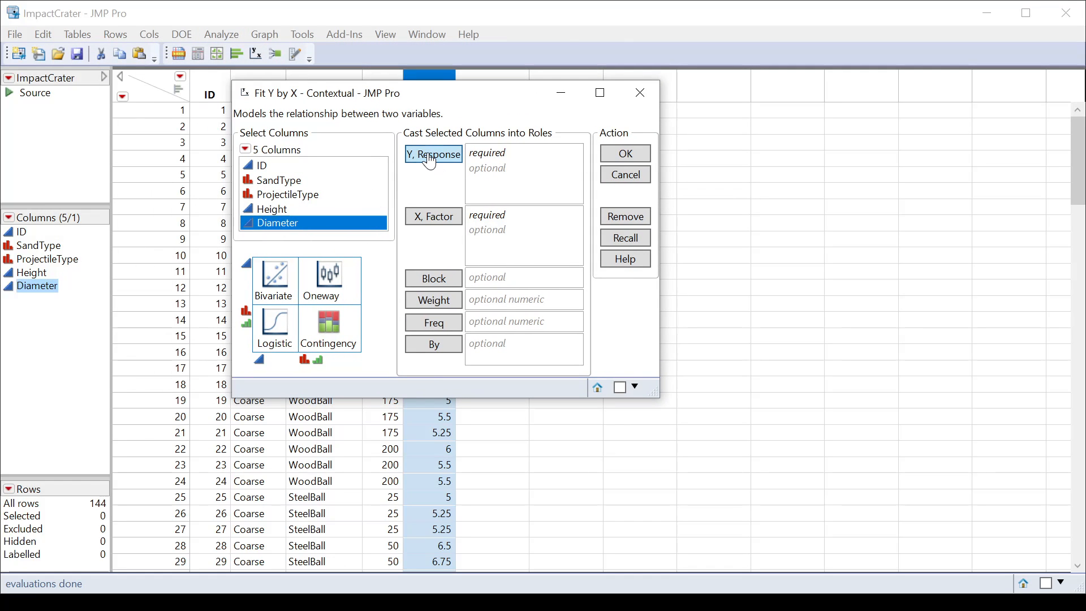
click(281, 194)
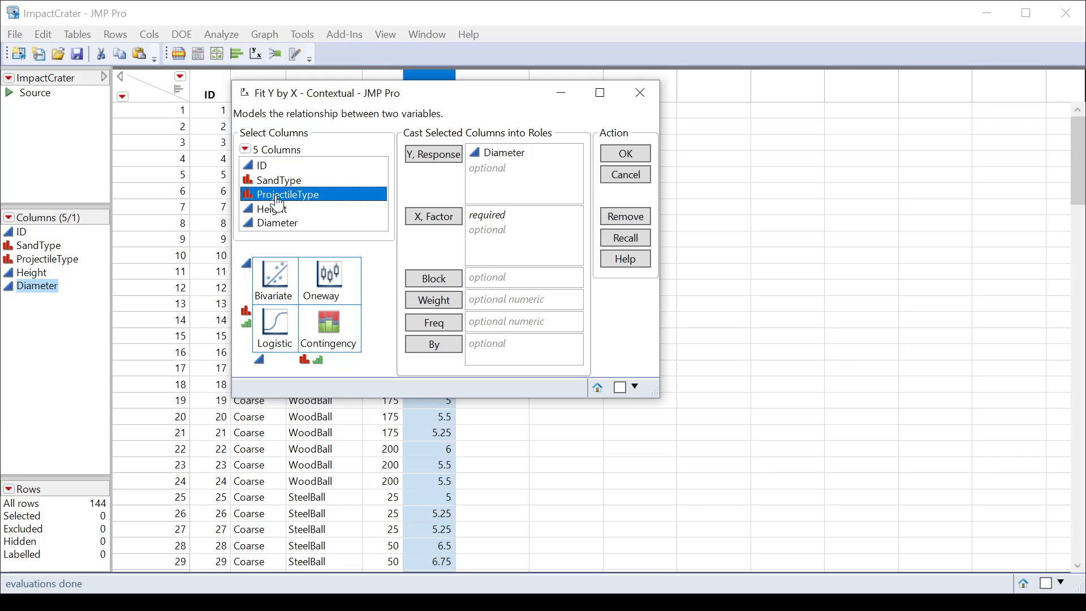
click(442, 224)
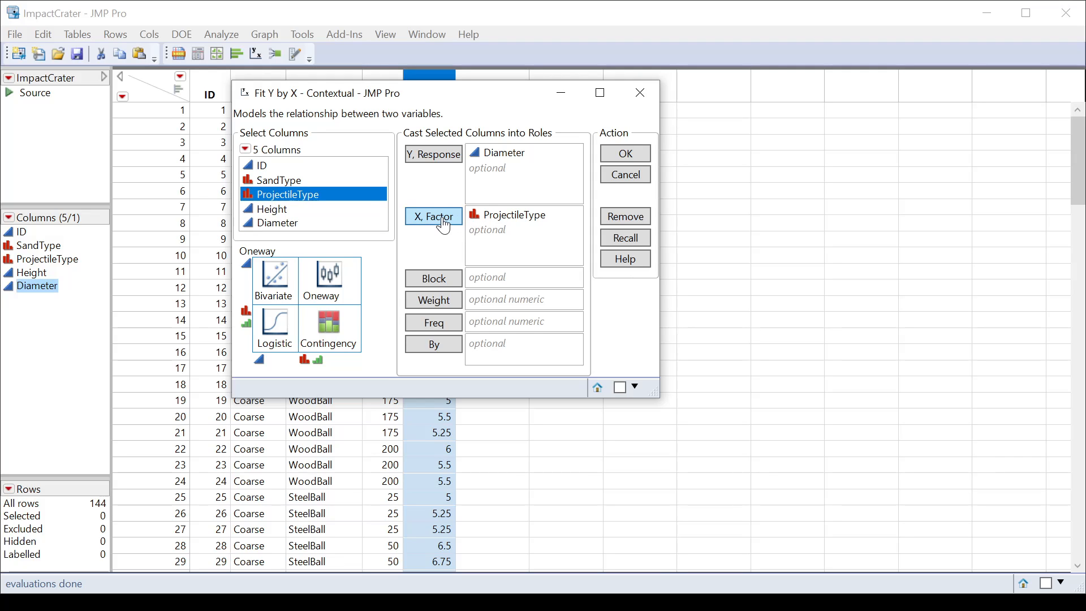
click(623, 154)
drag(262, 169, 380, 63)
drag(554, 371, 771, 430)
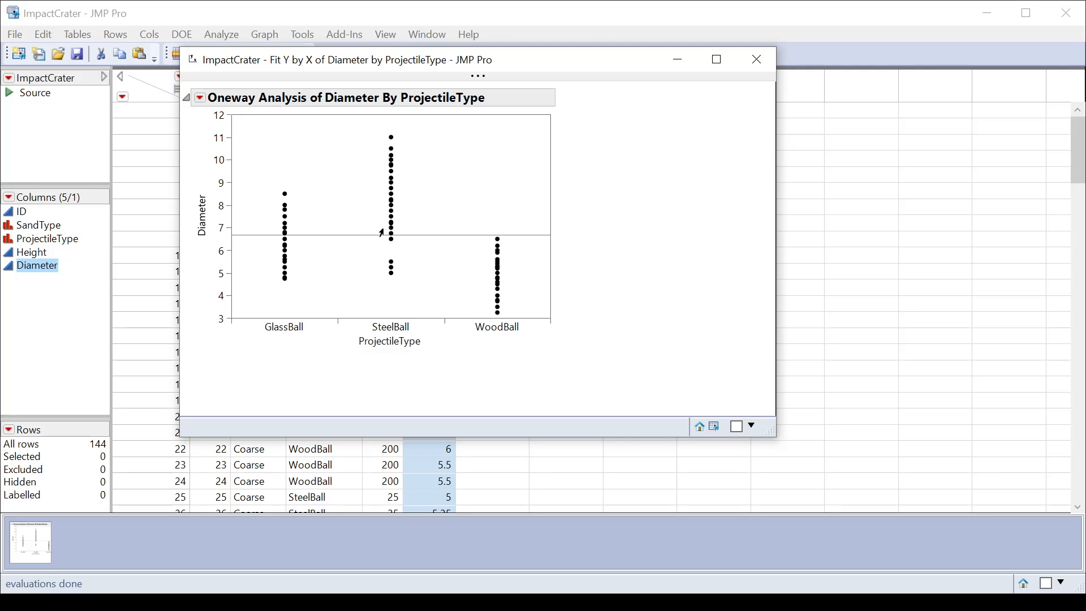
Add the Means and Std Dev table to the Diameter by ProjectileType report, and reposition and heighten the report window
click(200, 98)
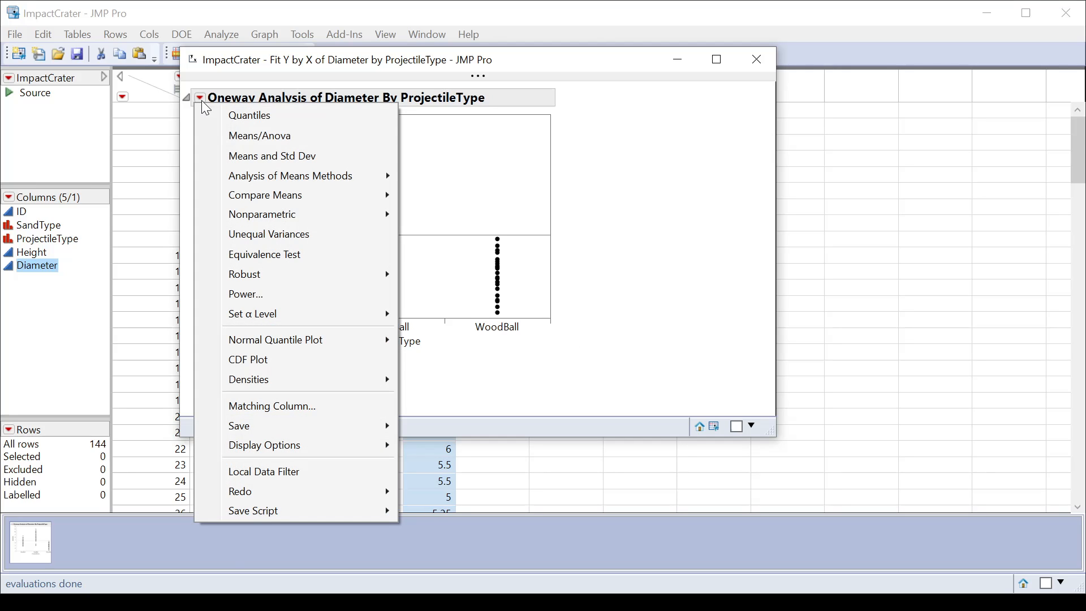
click(322, 156)
scroll(630, 309, down, 1)
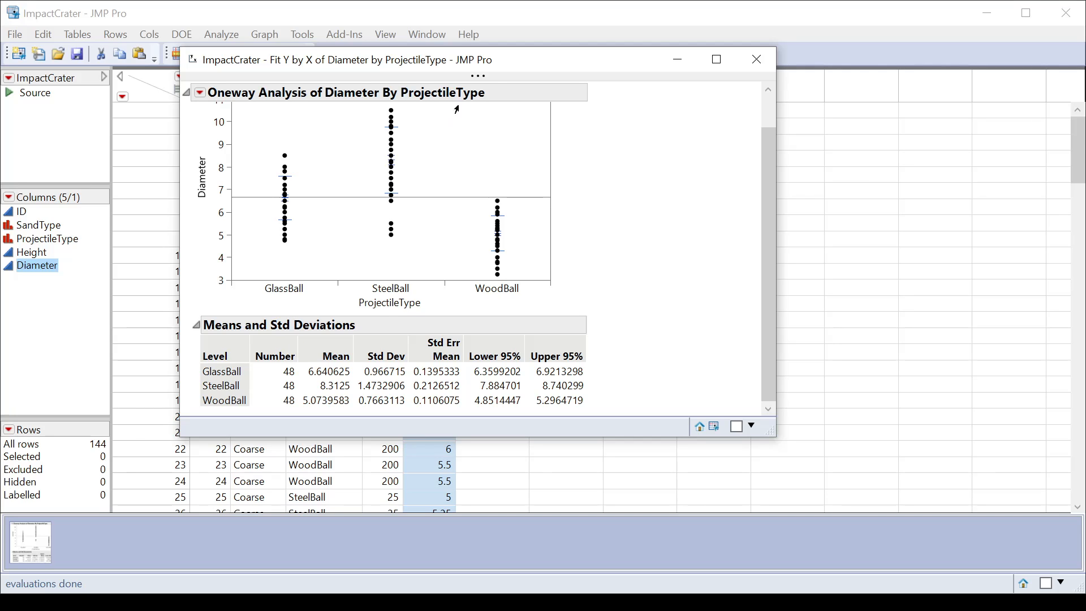
drag(511, 61, 520, 24)
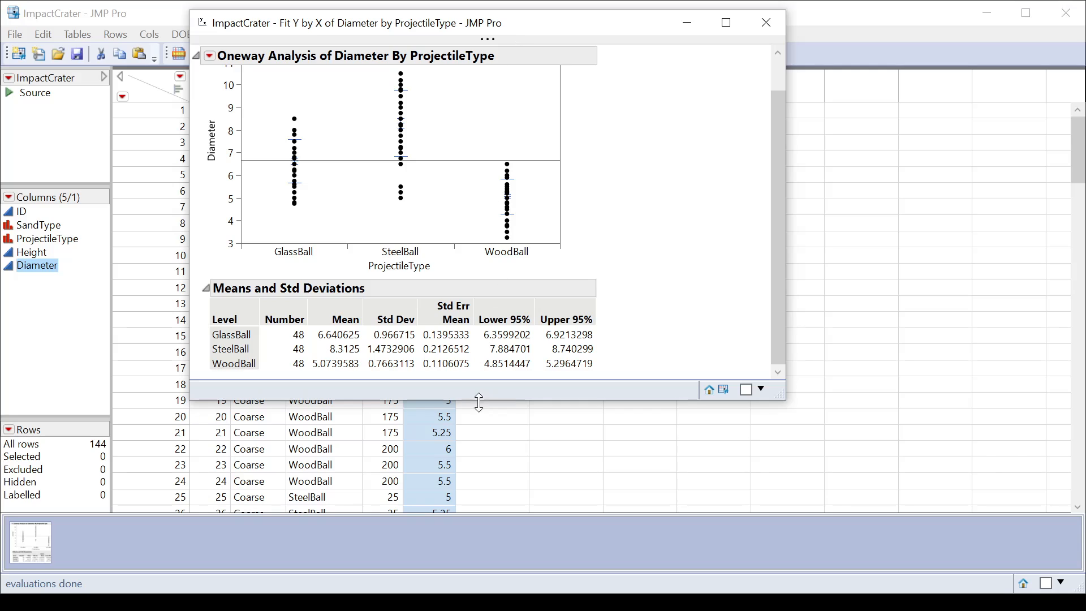
drag(484, 400, 493, 513)
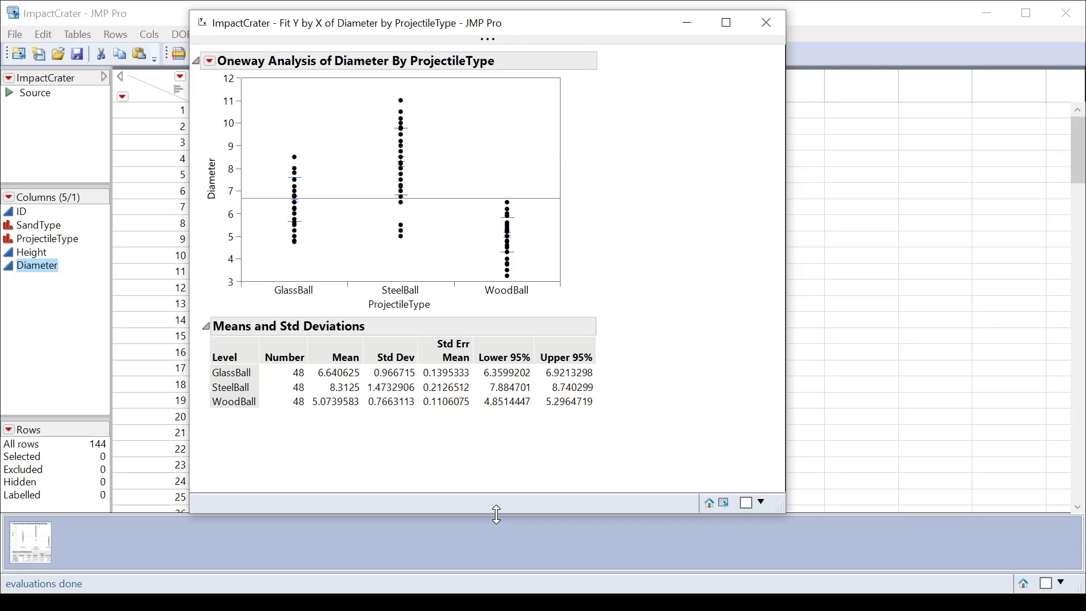
Add a CDF Plot and a slightly enlarged Compare Densities plot to the Diameter by ProjectileType report
click(209, 61)
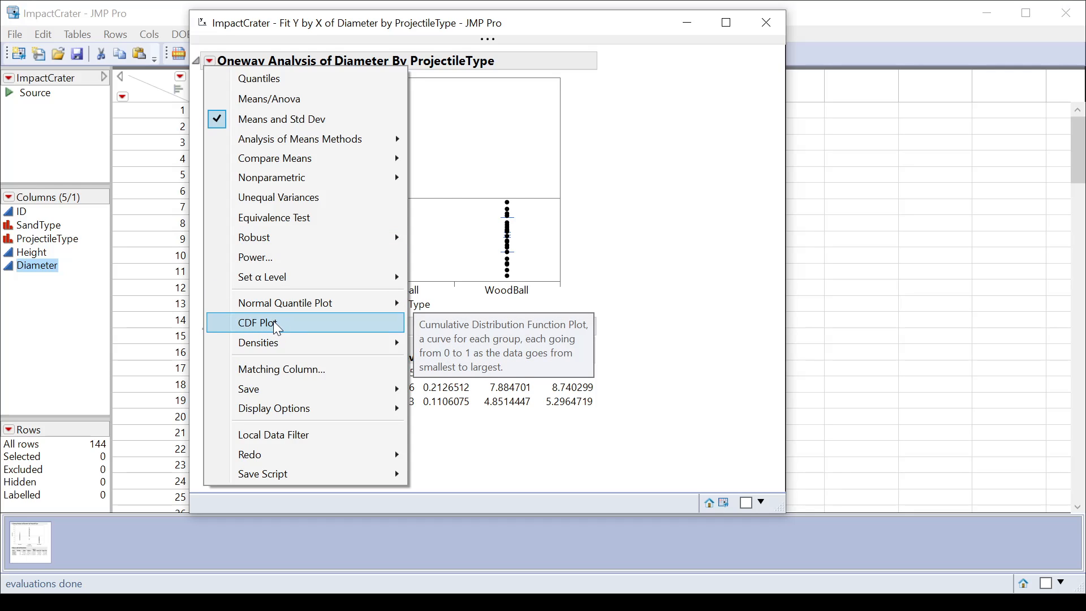
click(275, 323)
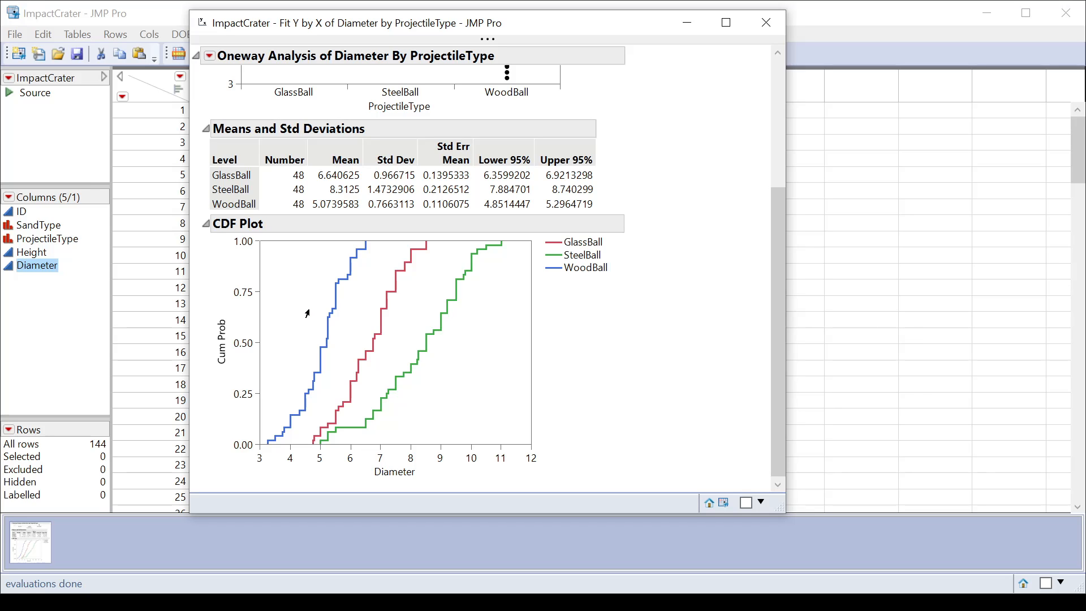
click(211, 56)
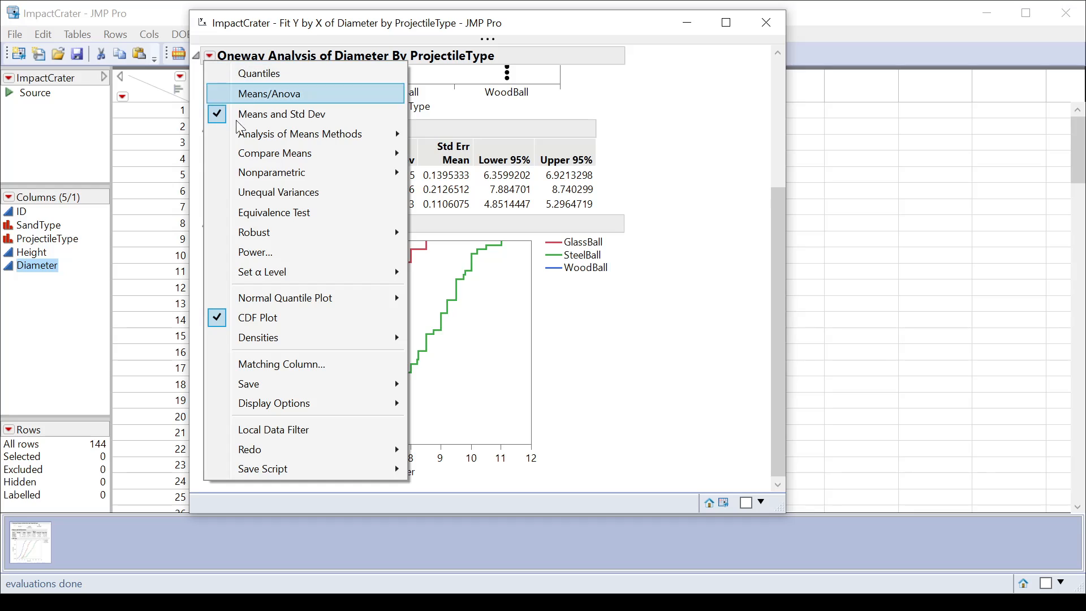
mouse_move(308, 347)
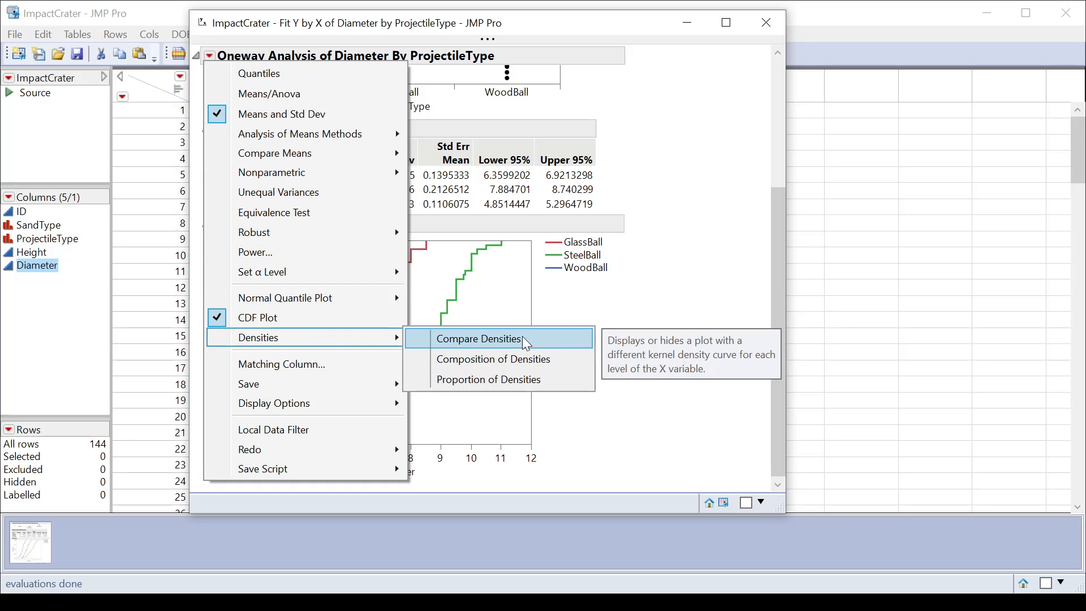
click(484, 338)
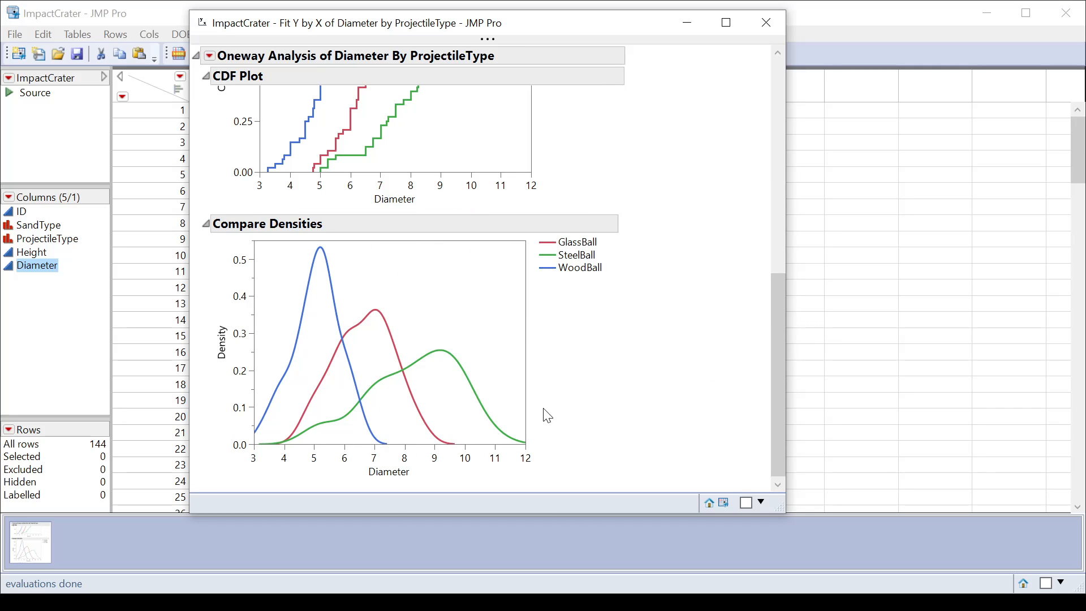
drag(520, 442, 559, 459)
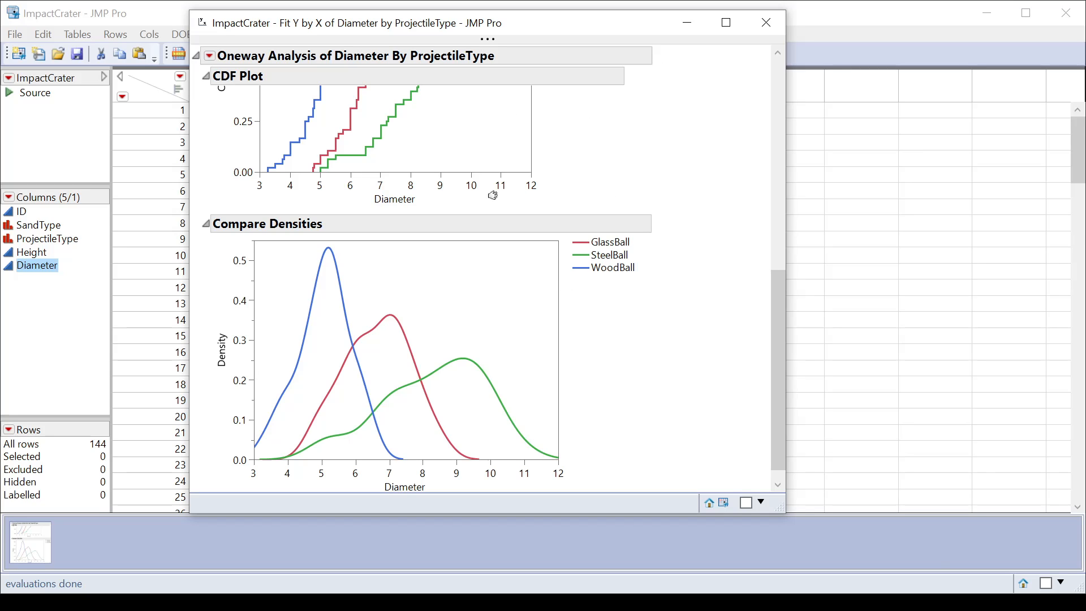
Move the ProjectileType report aside, and create a Fit Y by X report with Diameter as the response and SandType as the factor, widening its window
drag(528, 28, 809, 42)
click(225, 35)
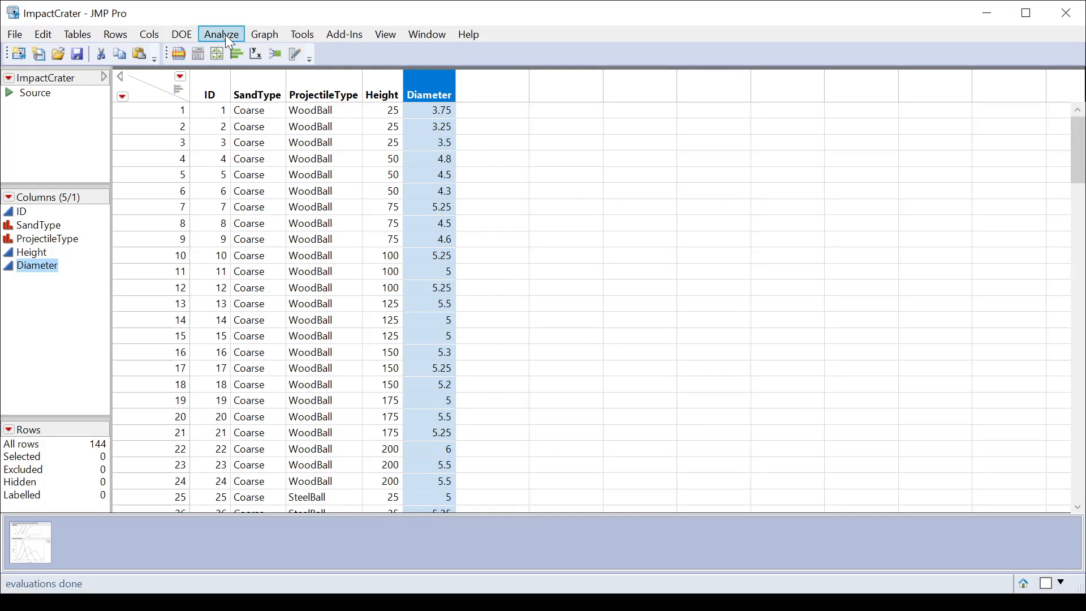
click(225, 35)
click(243, 74)
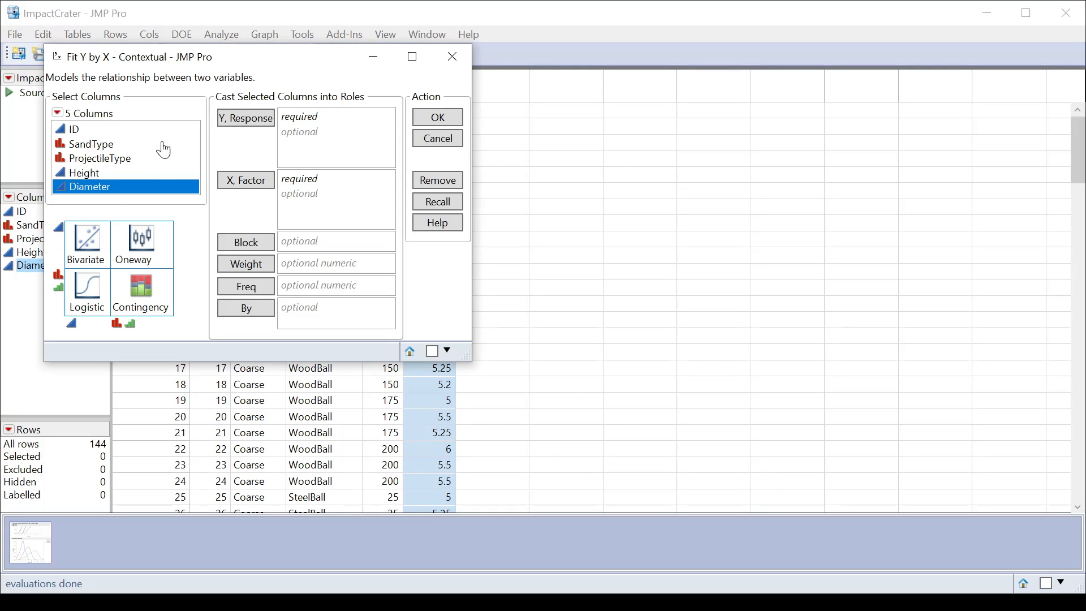
click(244, 117)
click(134, 146)
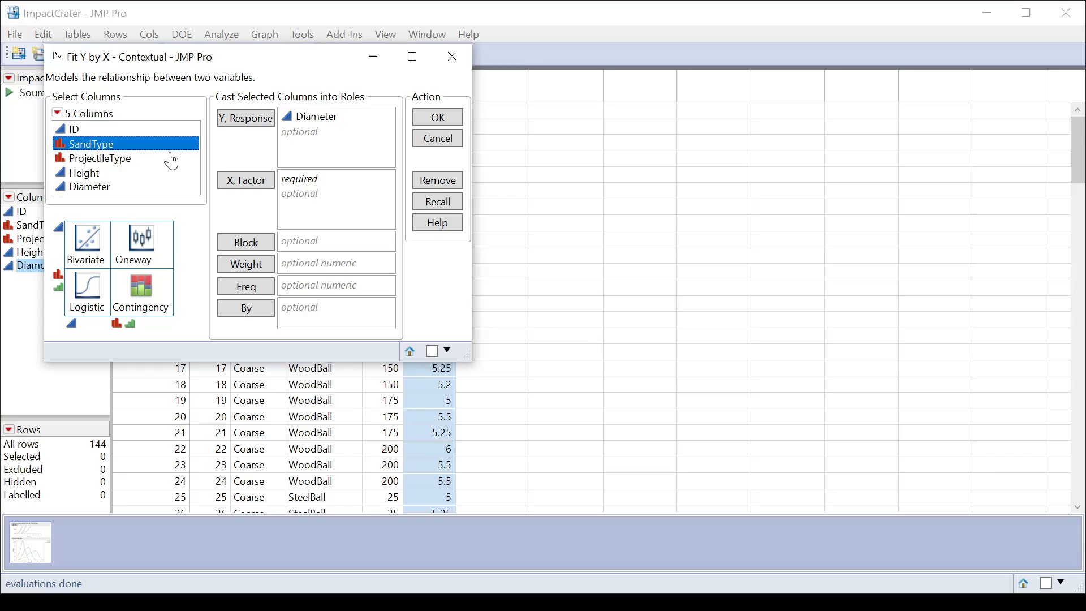
click(245, 180)
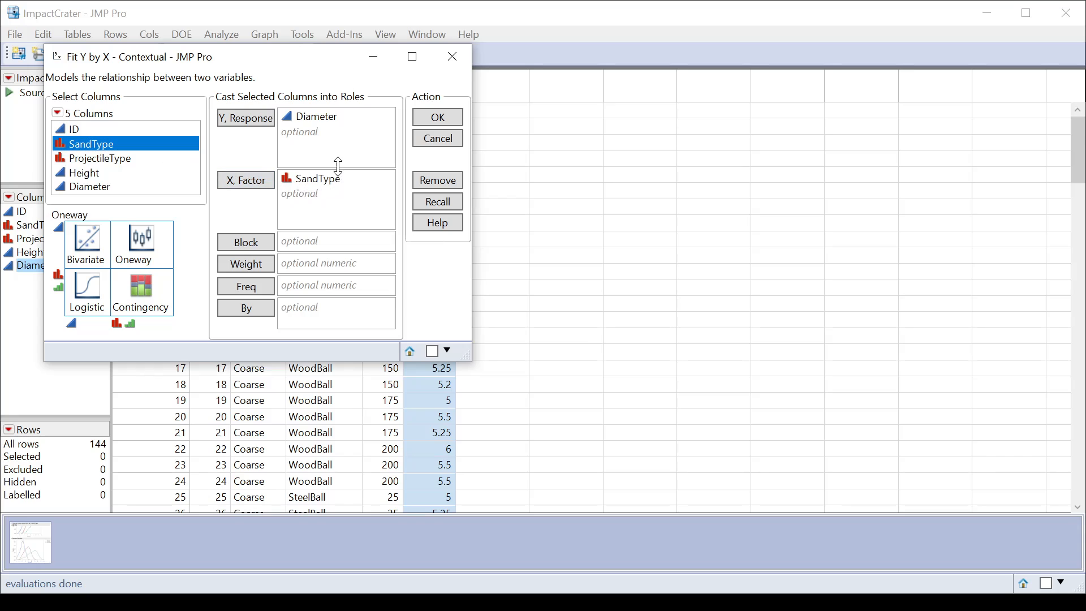
click(439, 117)
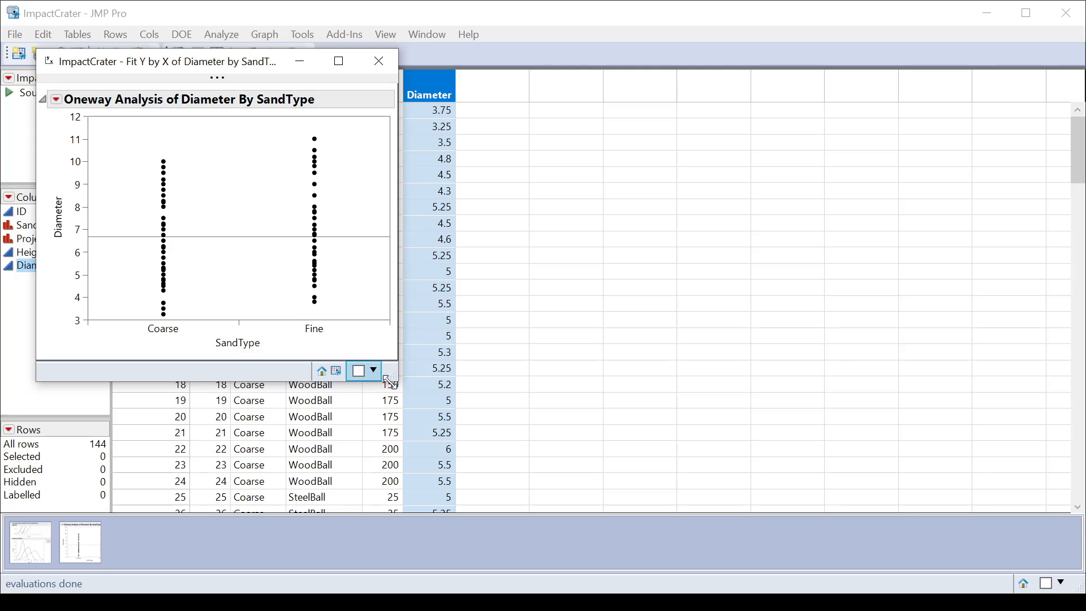
drag(394, 383, 657, 392)
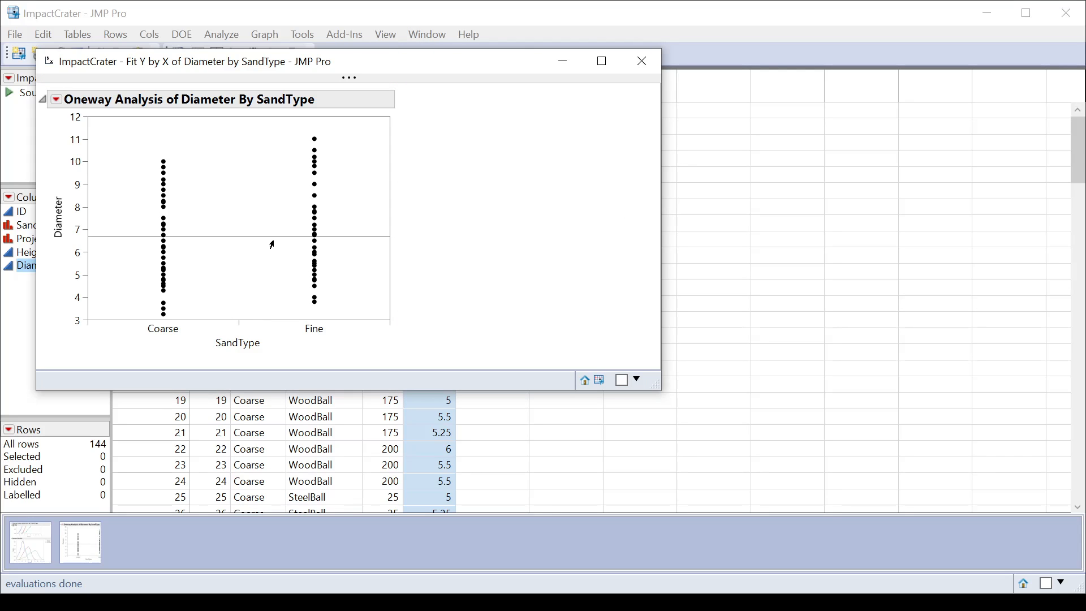
Add a Compare Densities plot to the Diameter by SandType report, and bring the ProjectileType report to the front beside it
click(56, 99)
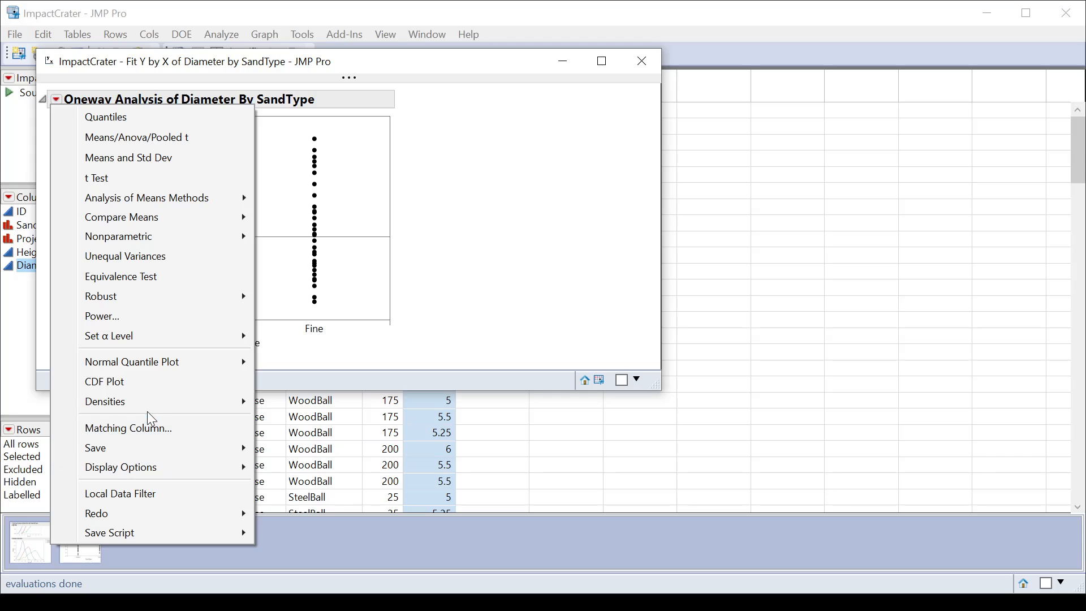
mouse_move(147, 403)
click(305, 415)
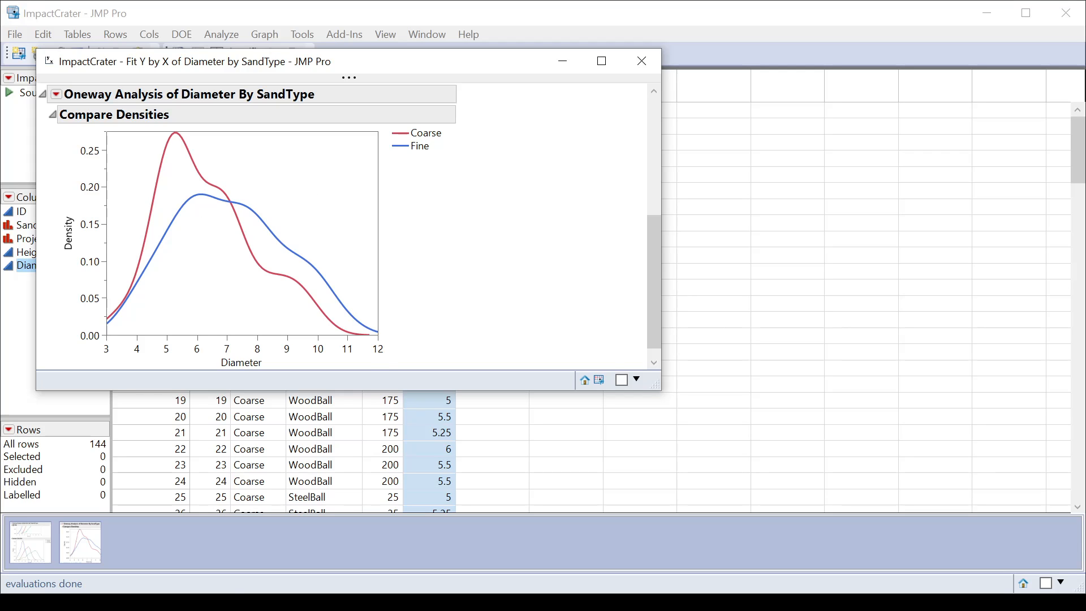
click(371, 602)
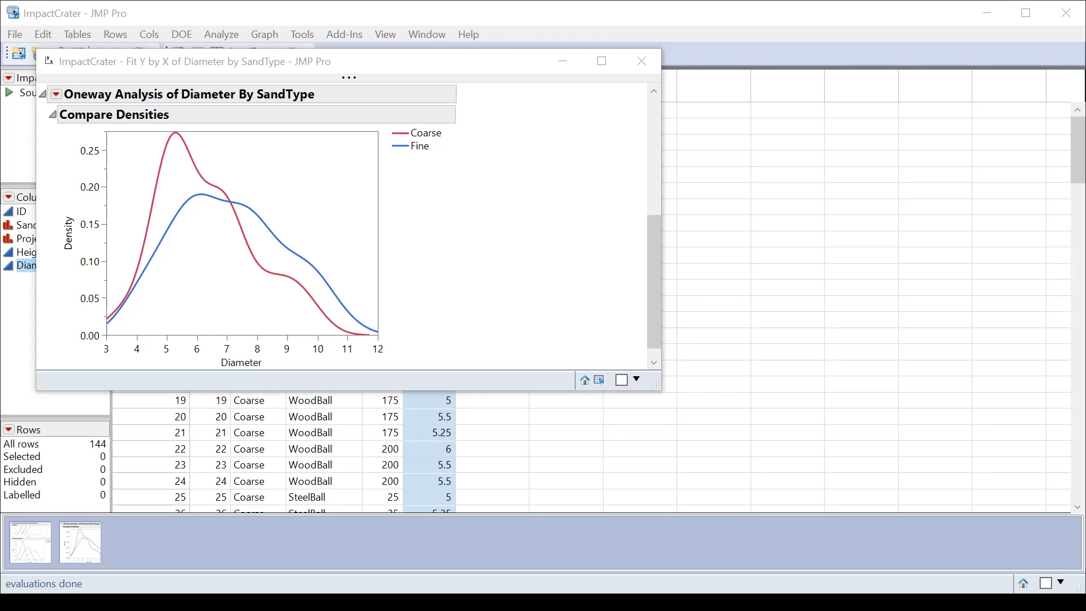
click(371, 558)
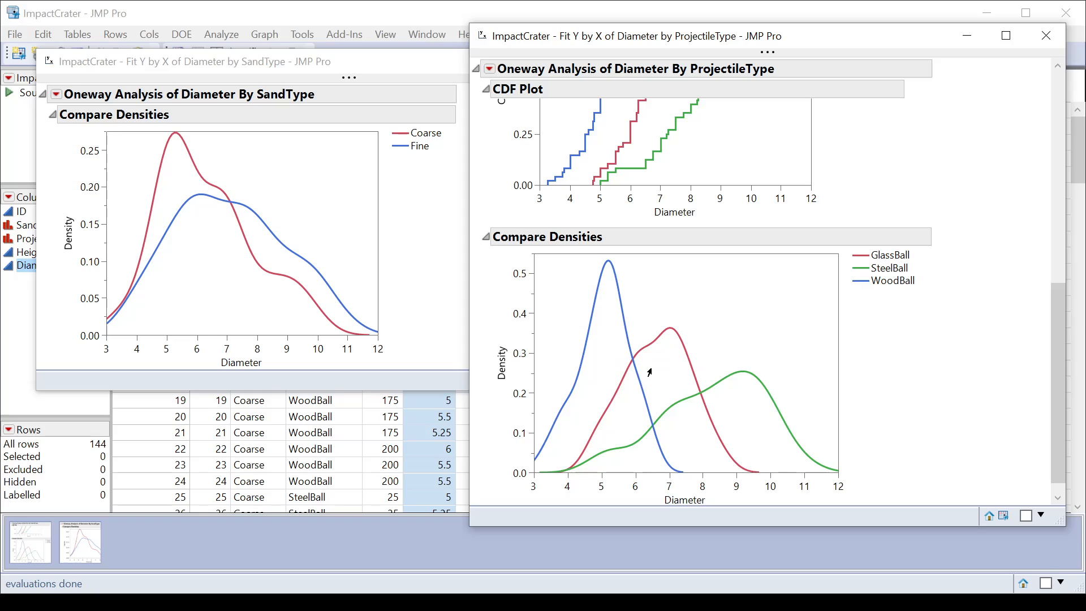